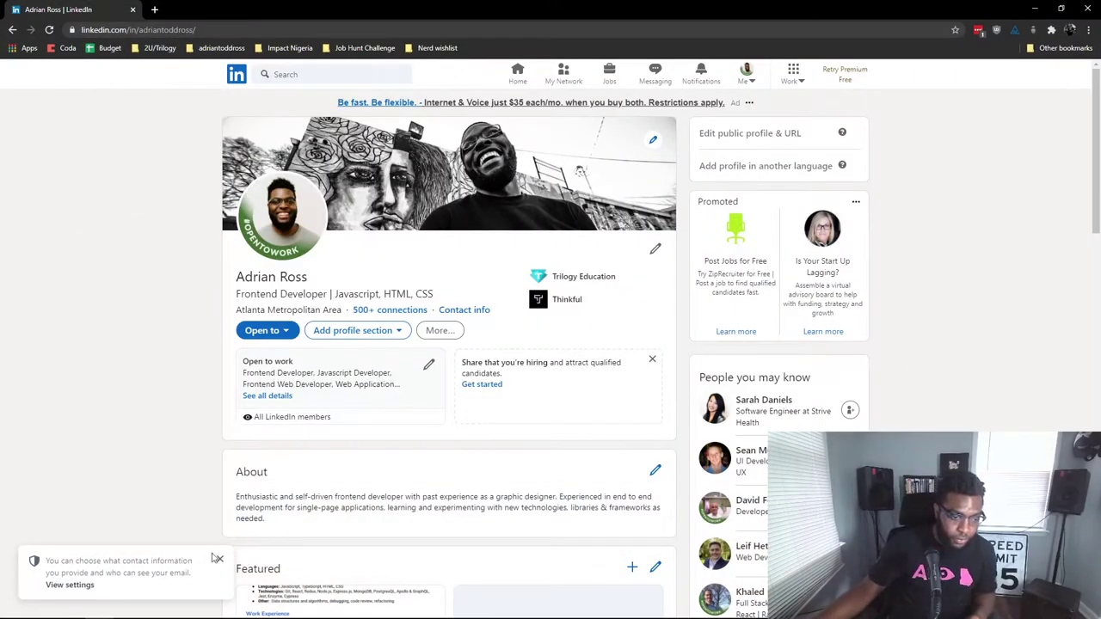
# Step: Dismiss the contact-information notice and zoom the profile page to 150%
pyautogui.click(220, 558)
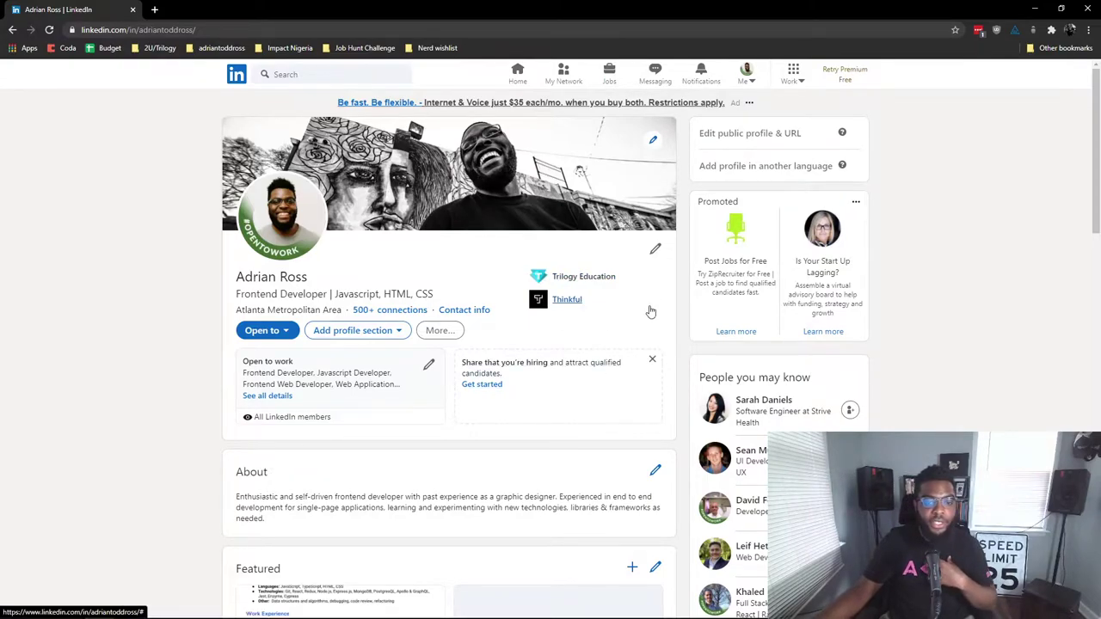
pyautogui.scroll(-1, 654, 299)
pyautogui.scroll(1, 655, 299)
pyautogui.hotkey('ctrl', '+')
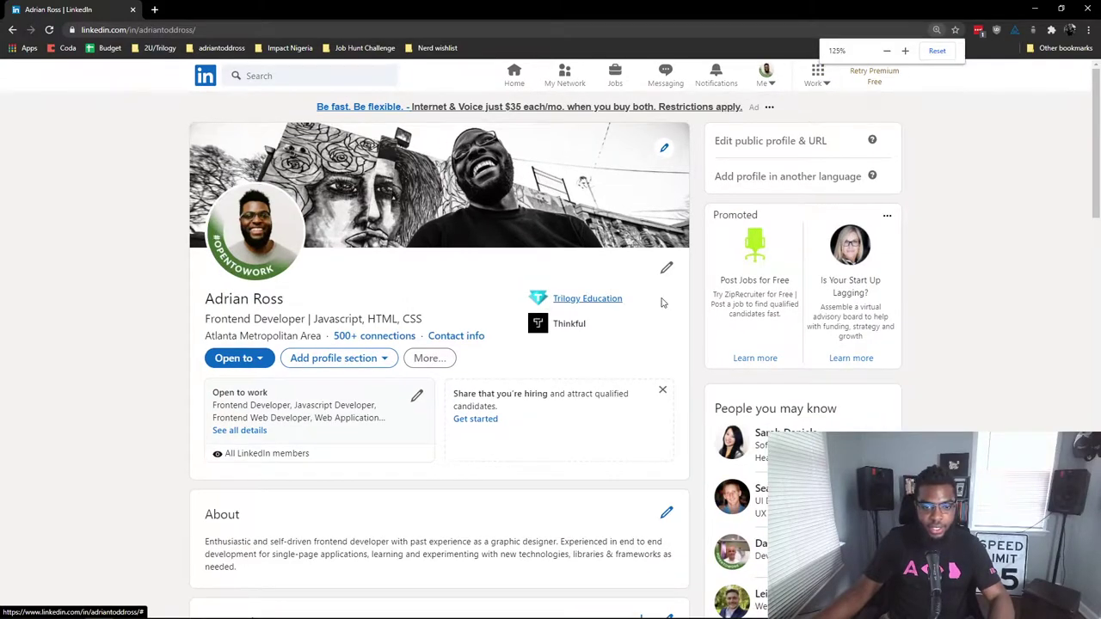
pyautogui.hotkey('ctrl', '+')
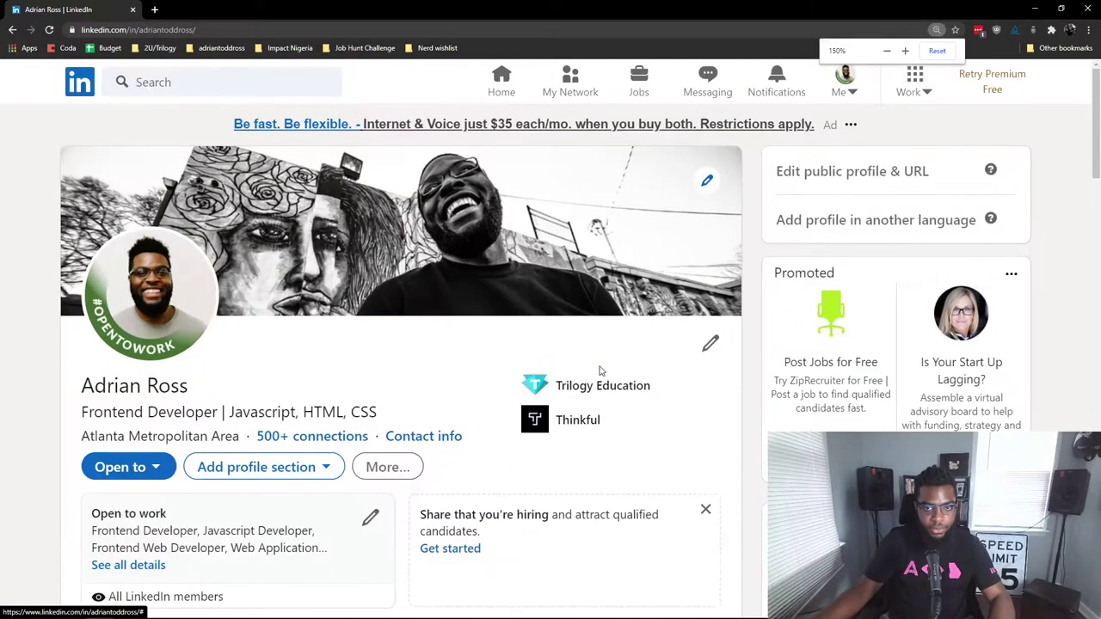
pyautogui.hotkey('ctrl', '+')
pyautogui.scroll(-1, 602, 372)
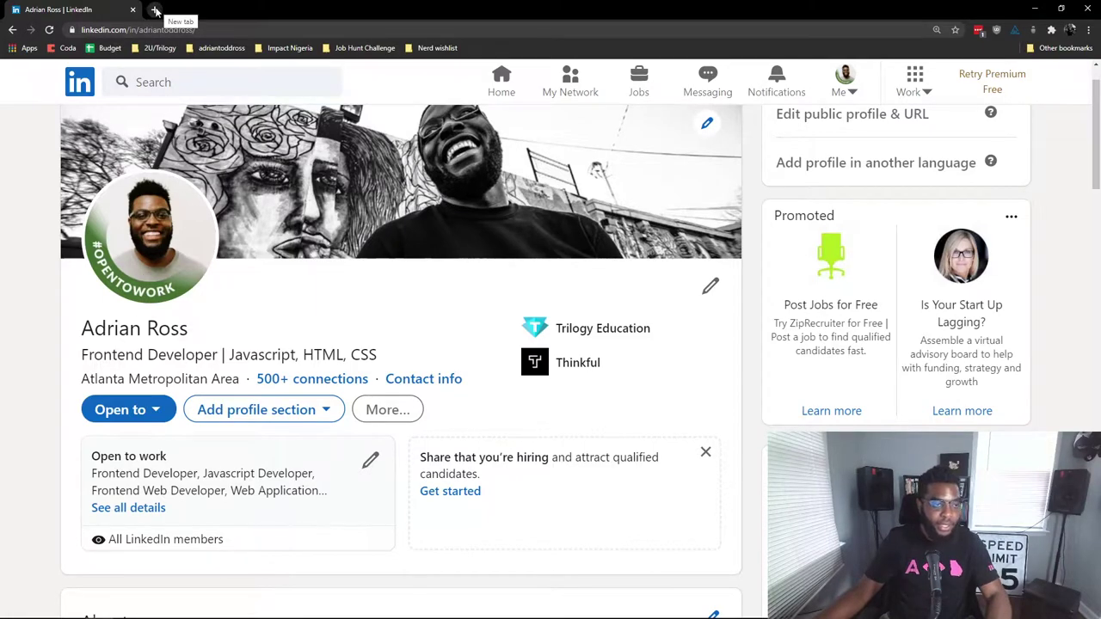
pyautogui.click(155, 9)
pyautogui.write('l')
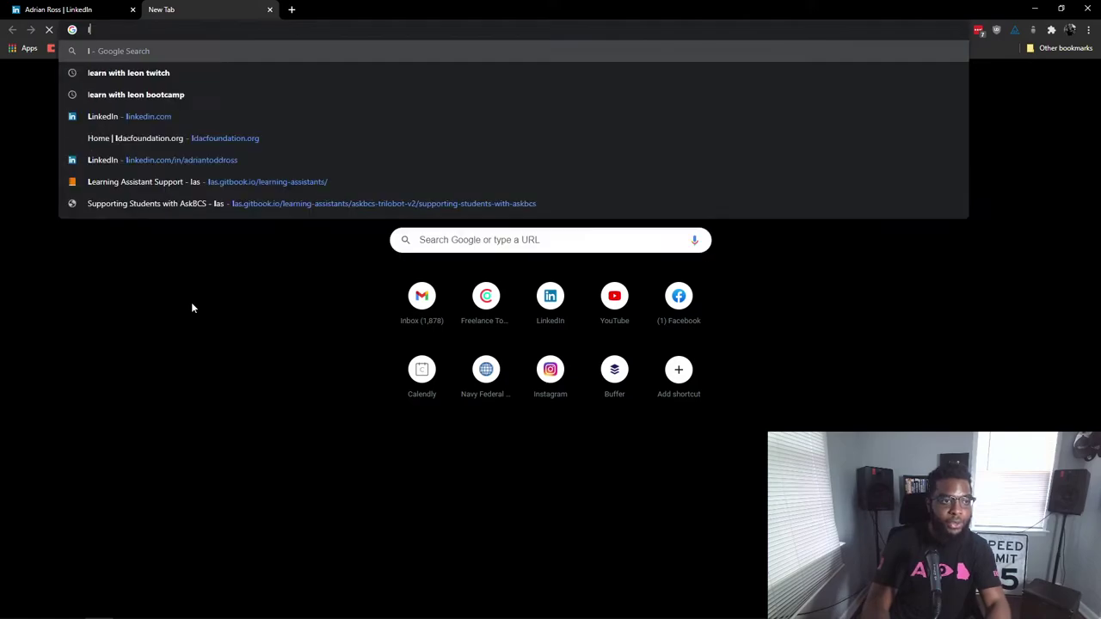
pyautogui.write('inkedin enable ')
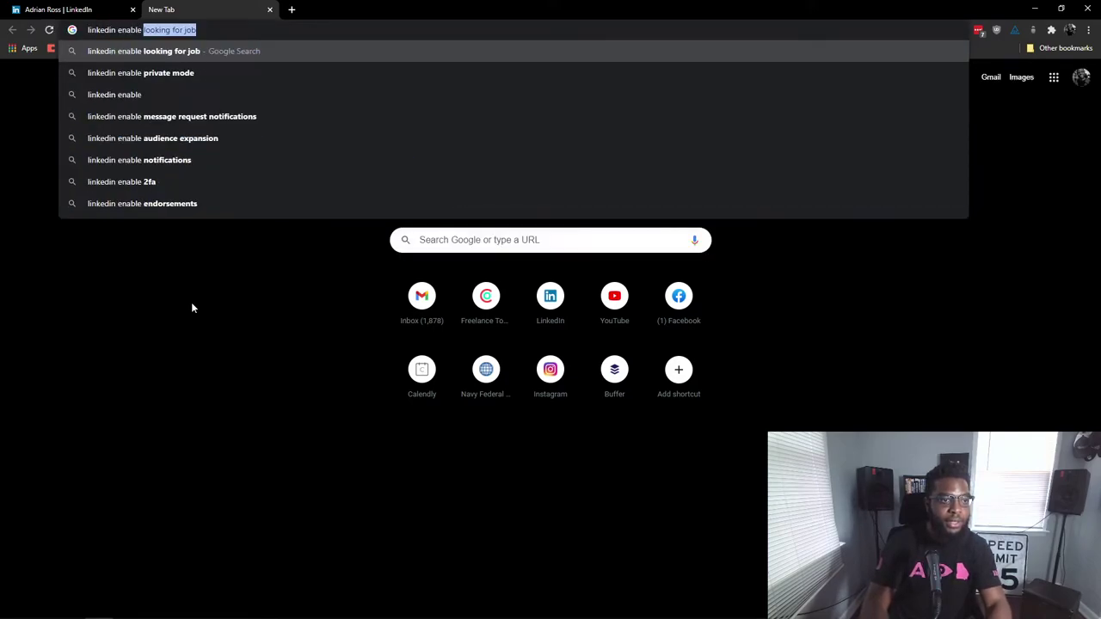
pyautogui.write('open to work')
pyautogui.press('Return')
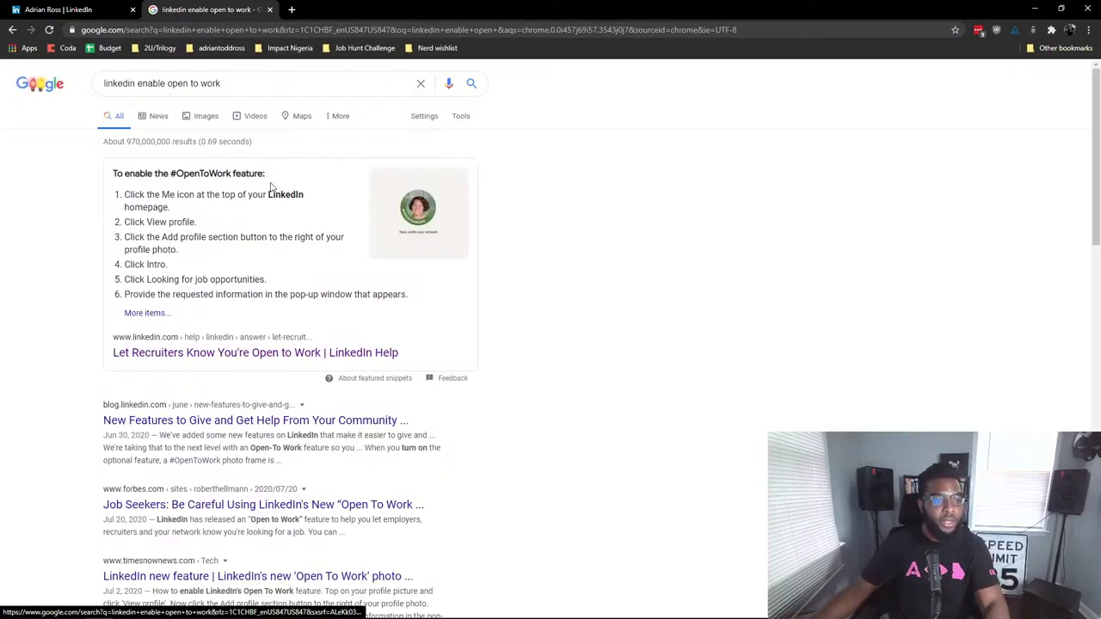
pyautogui.click(249, 353)
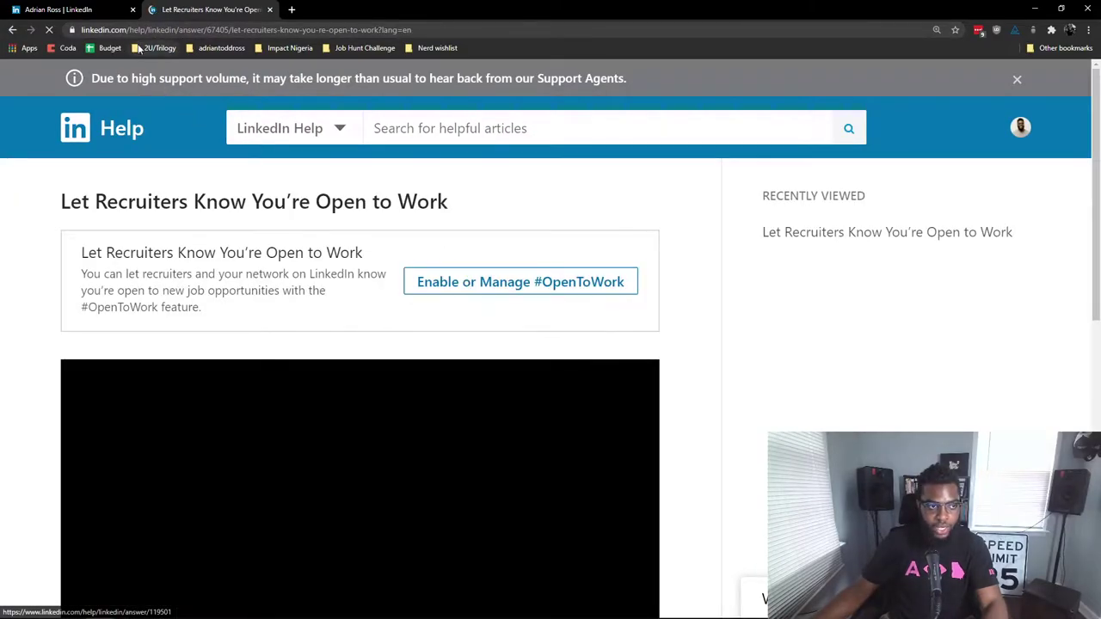
pyautogui.click(115, 9)
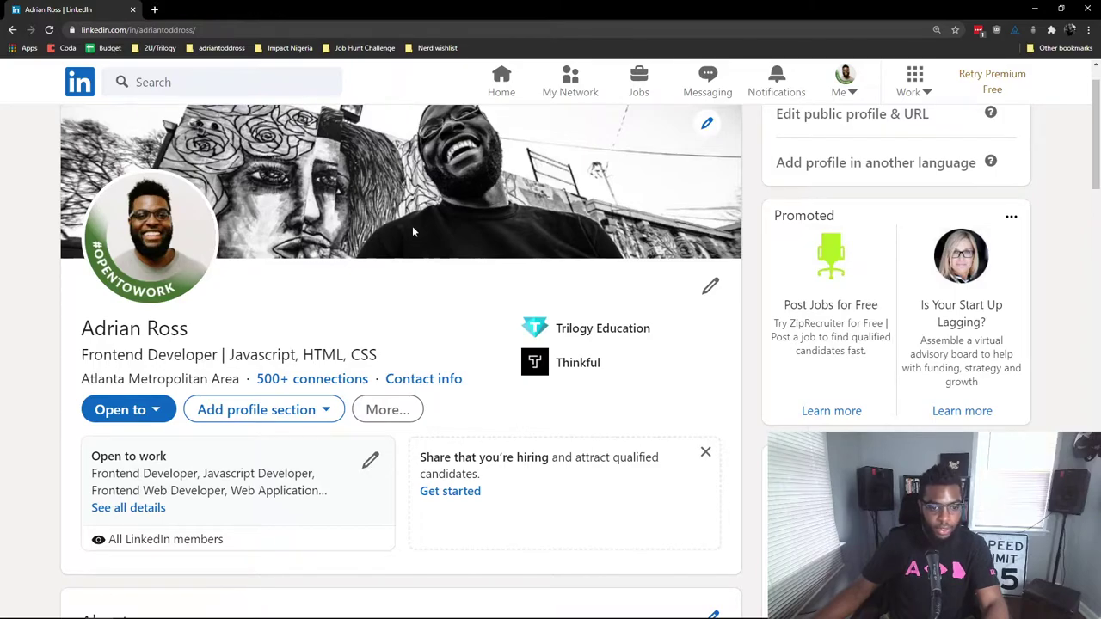
pyautogui.scroll(-1, 479, 287)
pyautogui.scroll(-3, 478, 286)
pyautogui.scroll(-2, 478, 286)
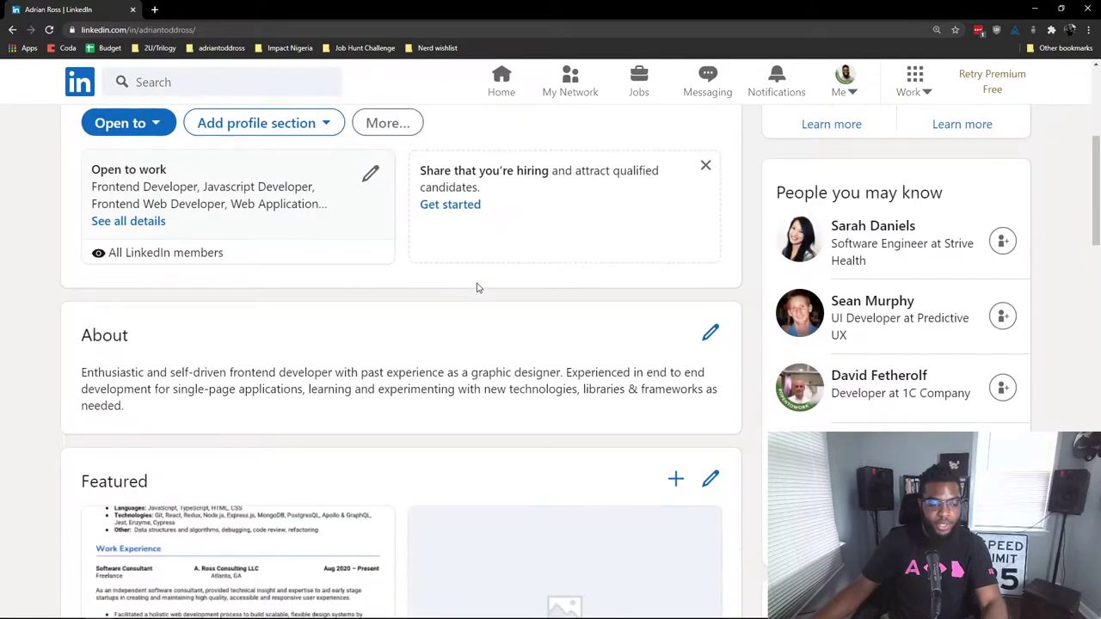
pyautogui.scroll(-1, 379, 299)
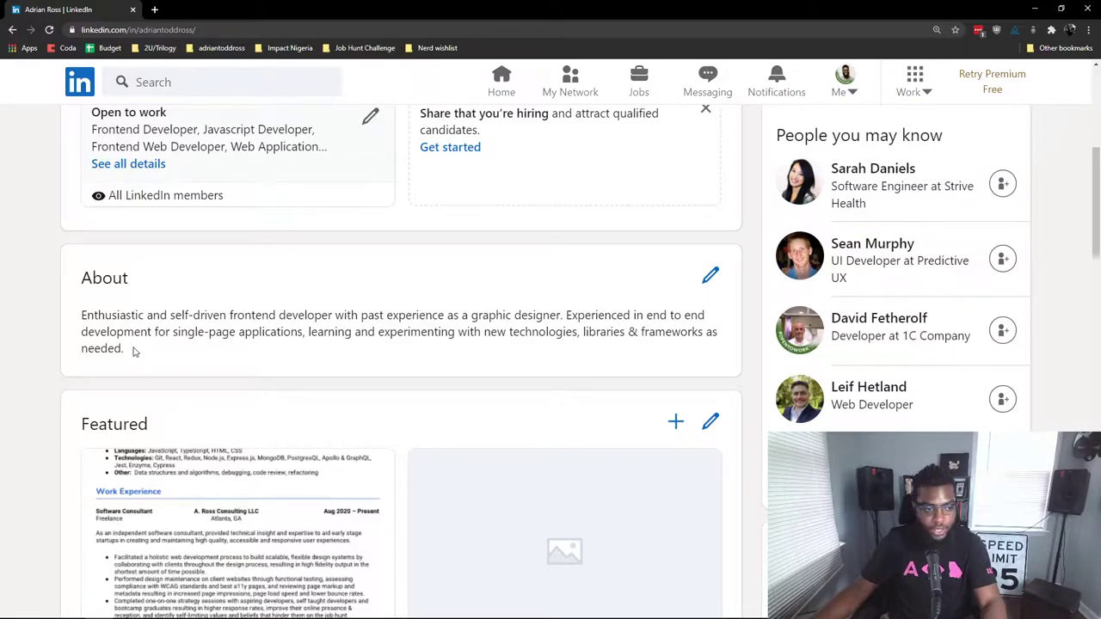
pyautogui.moveTo(132, 351); pyautogui.dragTo(77, 306)
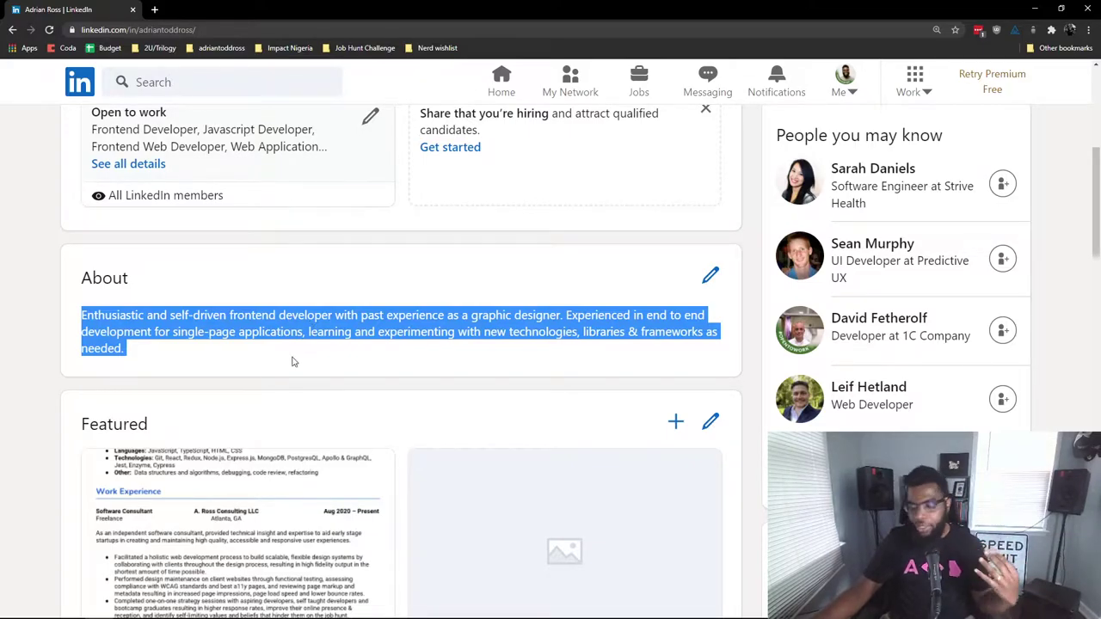
pyautogui.click(276, 337)
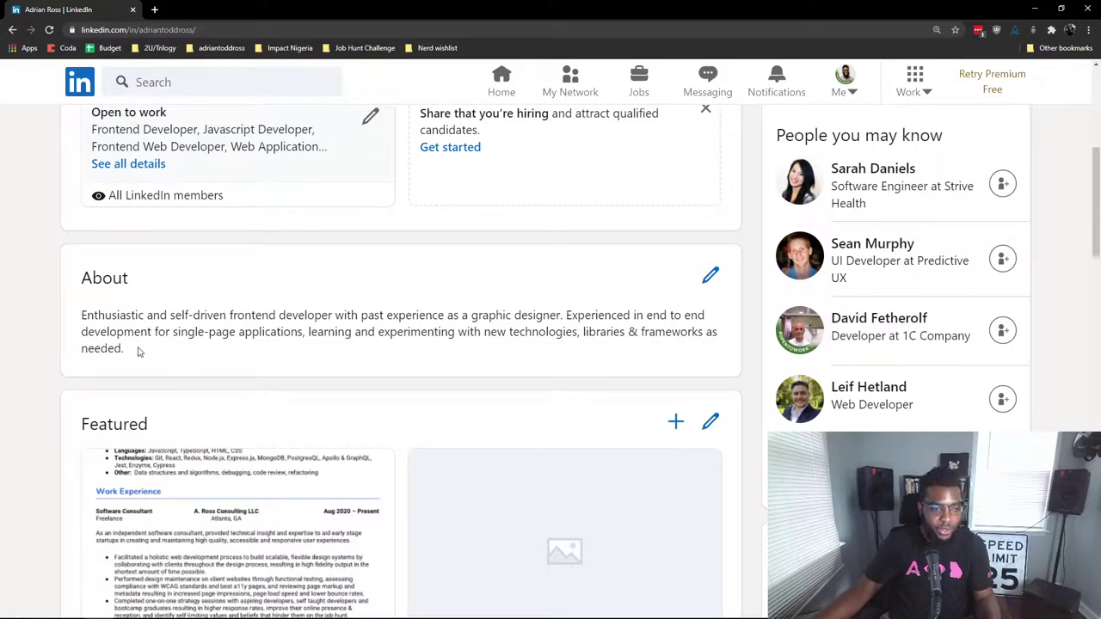
pyautogui.moveTo(137, 351); pyautogui.dragTo(82, 314)
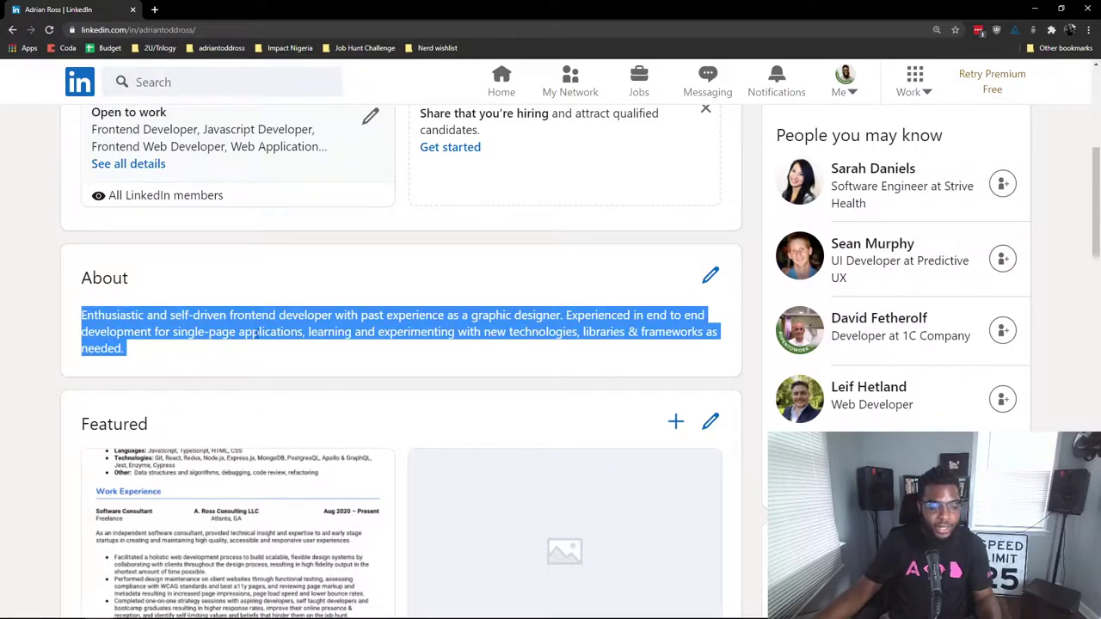
pyautogui.click(257, 333)
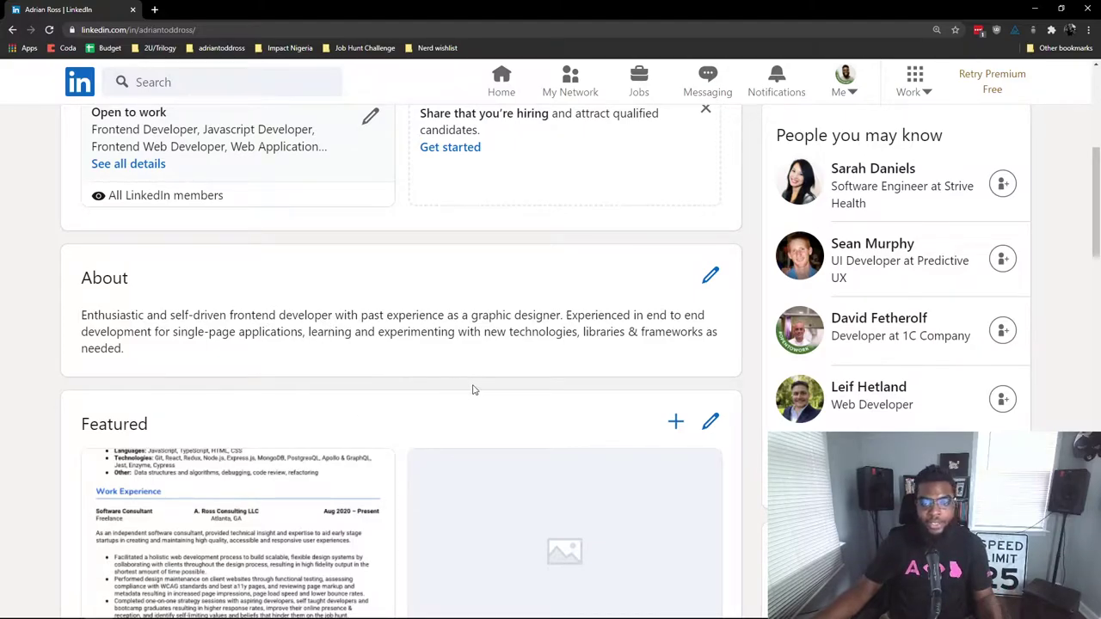
pyautogui.scroll(-2, 520, 382)
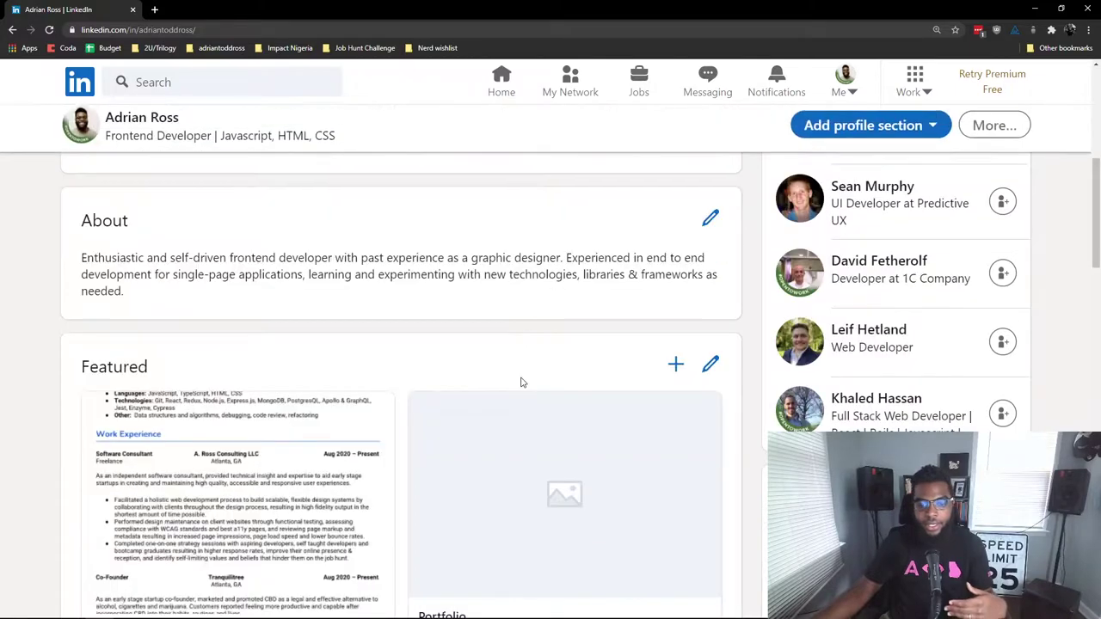
pyautogui.scroll(-3, 516, 389)
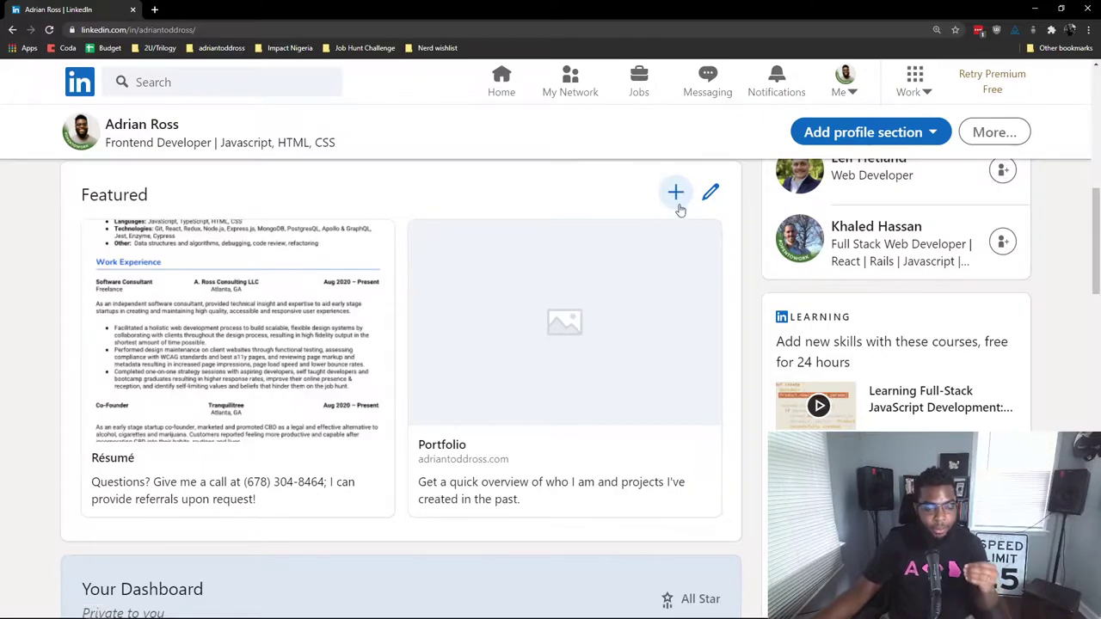
pyautogui.scroll(-1, 603, 326)
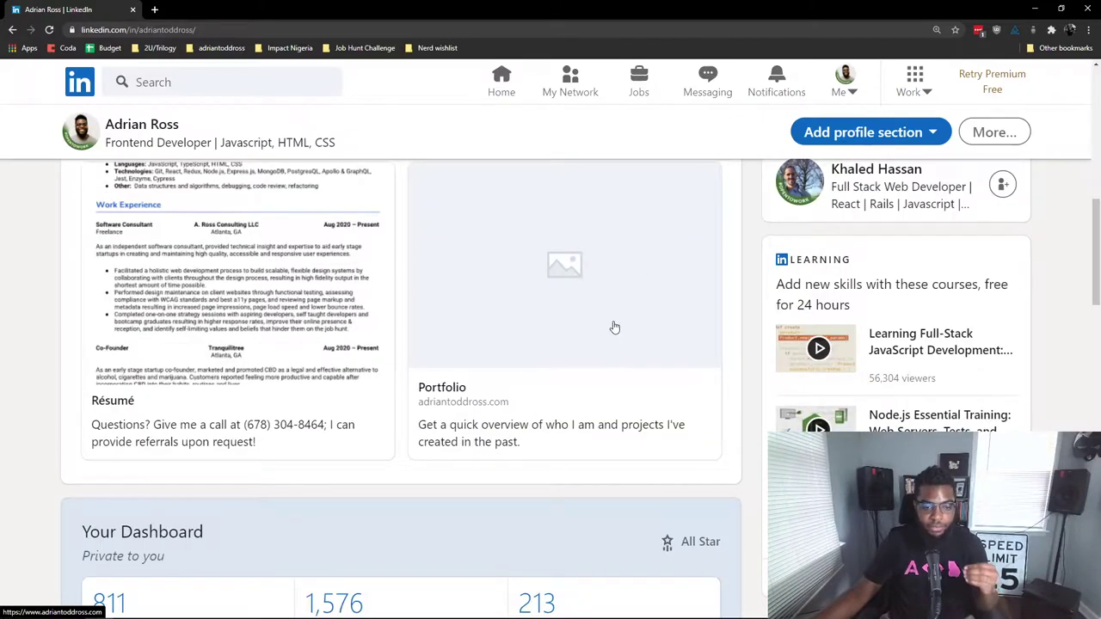
pyautogui.scroll(1, 615, 327)
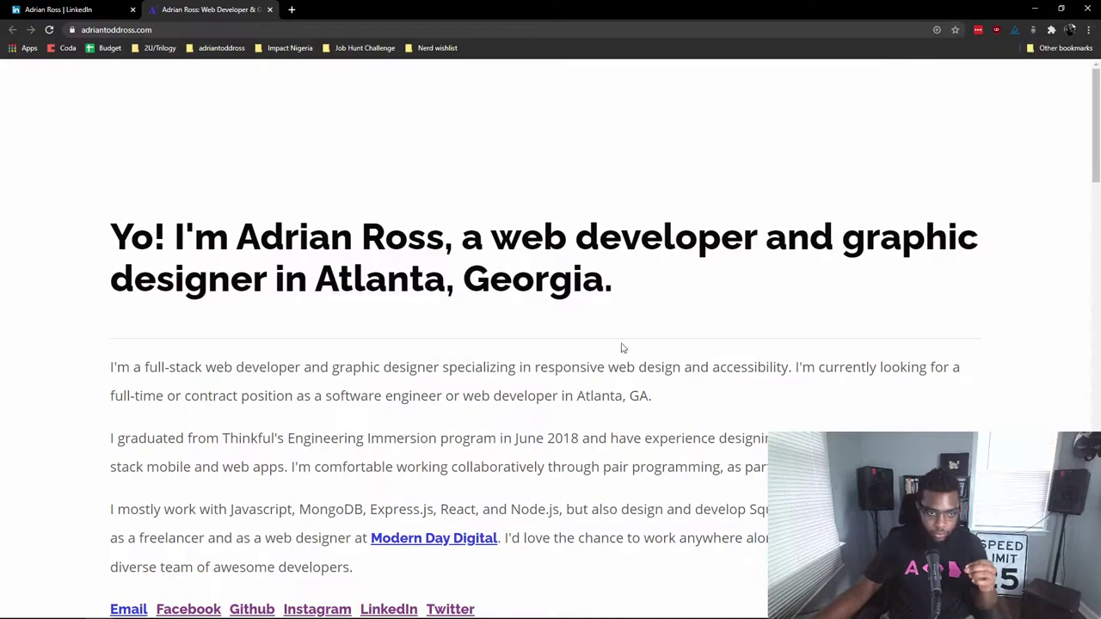
pyautogui.scroll(-1, 640, 353)
pyautogui.scroll(-1, 640, 353)
pyautogui.scroll(1, 613, 325)
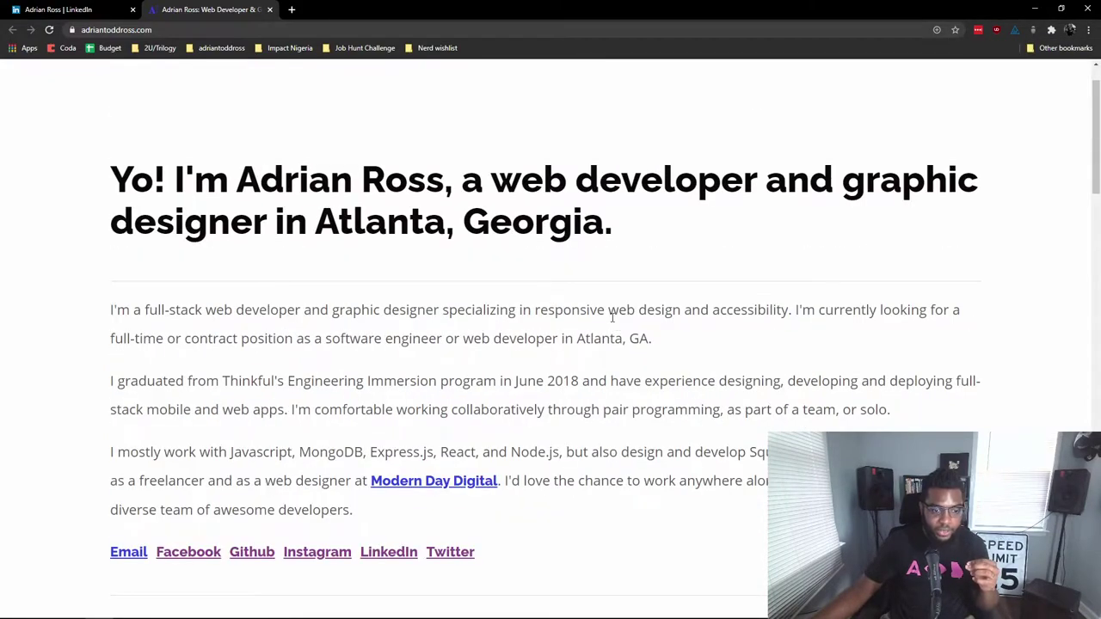
# Step: Follow the portfolio's LinkedIn social link to open the profile in a new tab
pyautogui.click(389, 551)
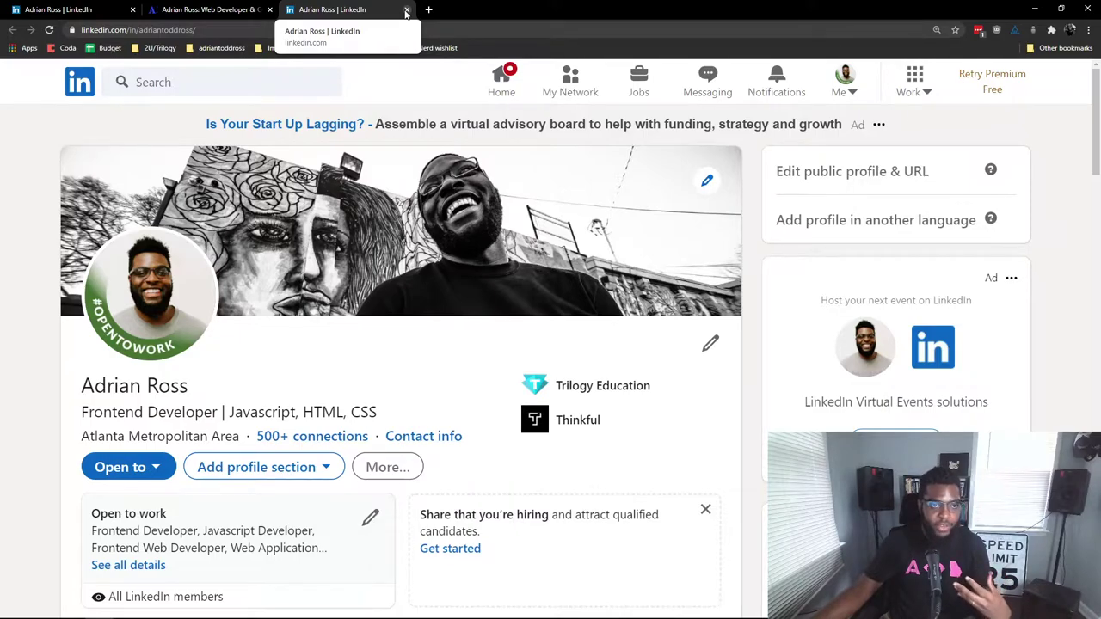
# Step: Close the duplicate tab, then preview and close the Featured résumé on the original profile
pyautogui.click(406, 9)
pyautogui.click(72, 12)
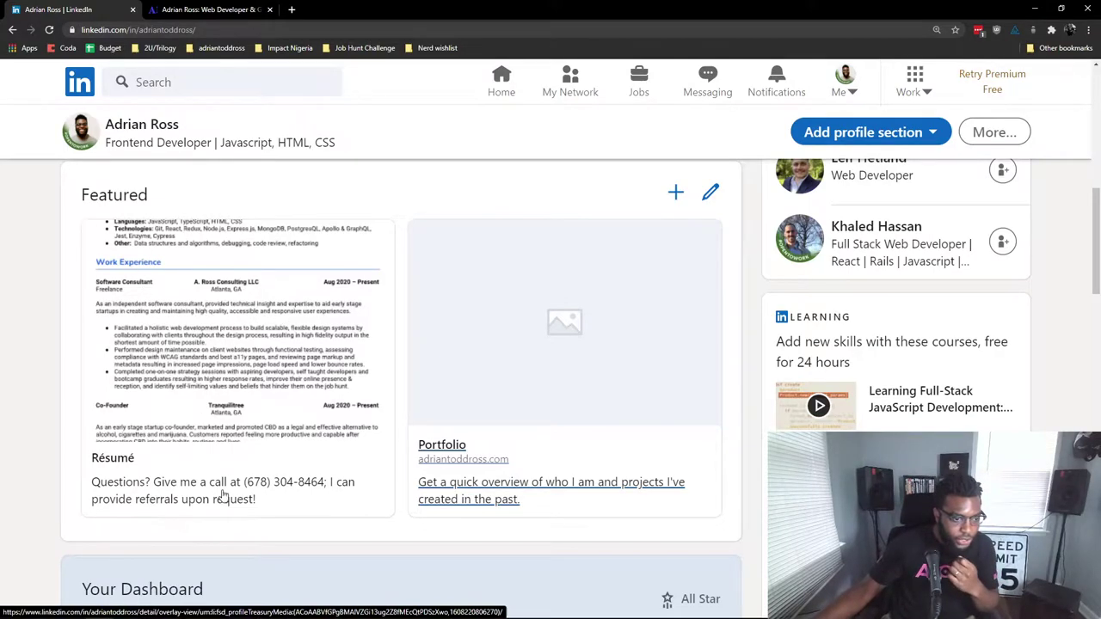
pyautogui.scroll(-1, 152, 482)
pyautogui.scroll(1, 172, 387)
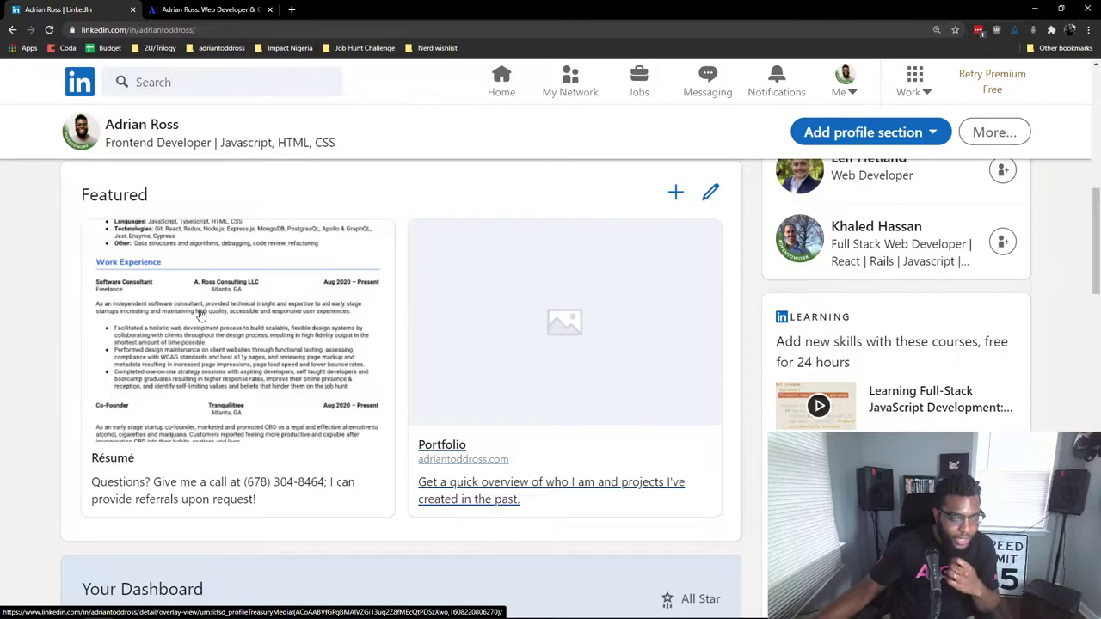
pyautogui.scroll(2, 201, 314)
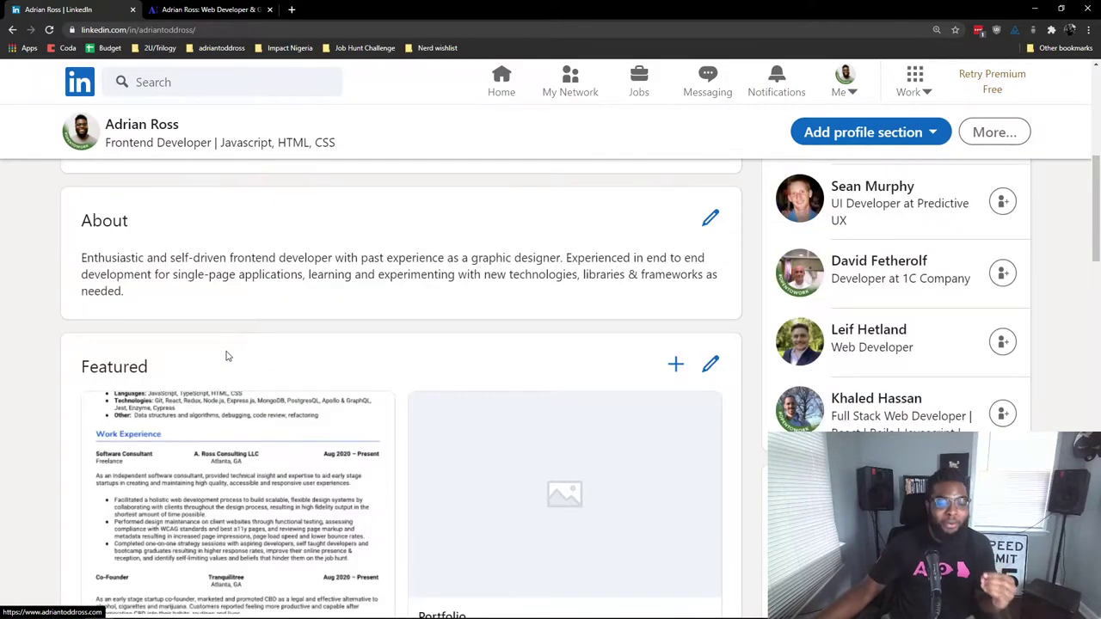
pyautogui.scroll(-1, 228, 355)
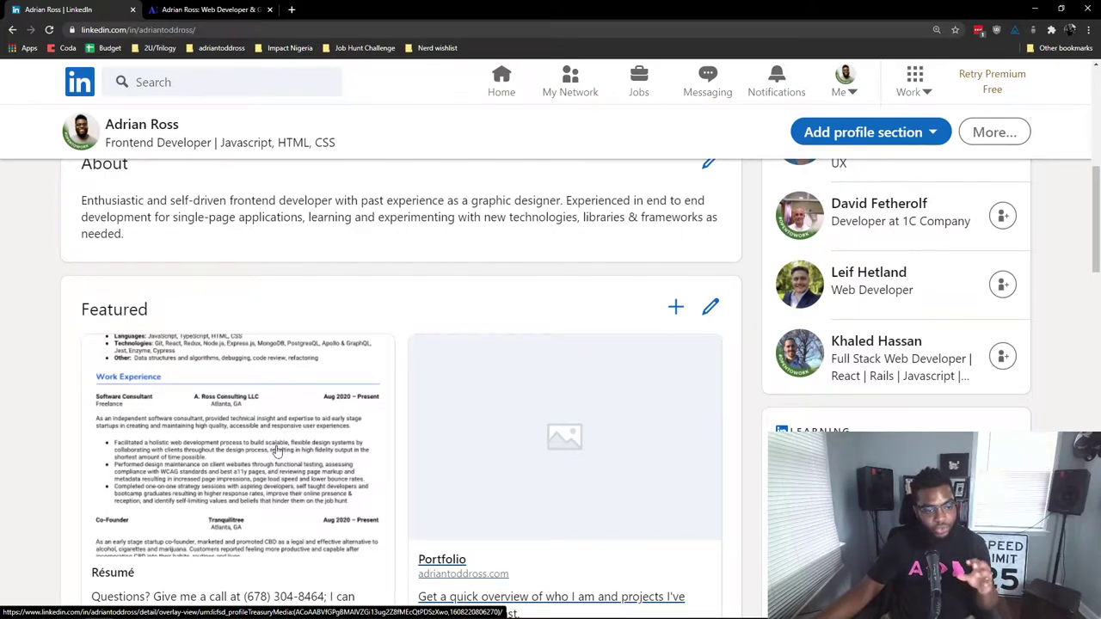
pyautogui.click(295, 421)
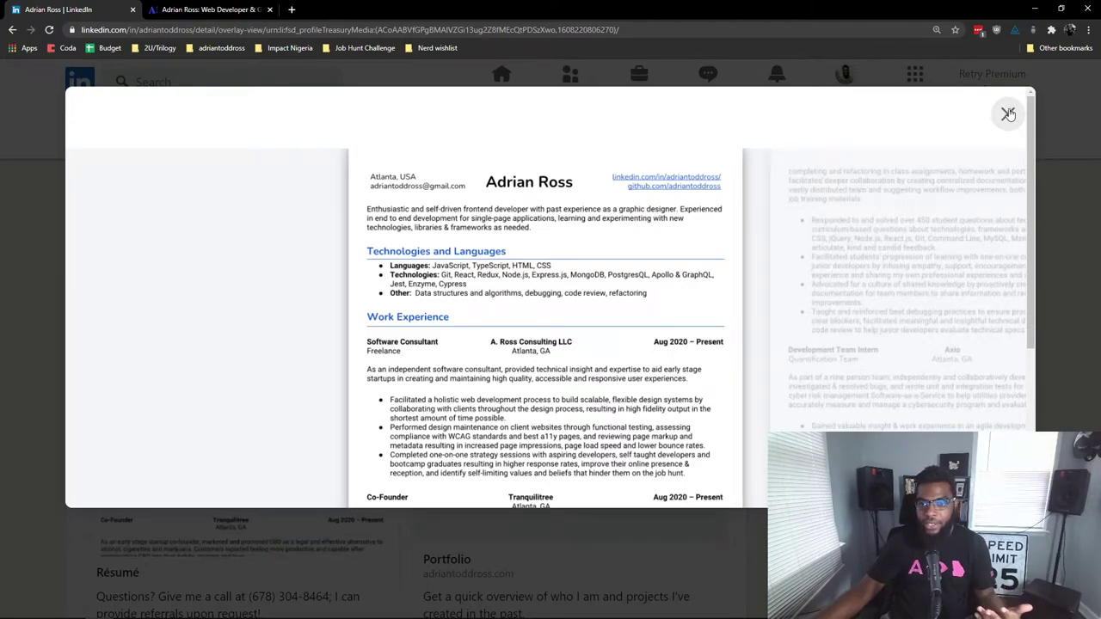
pyautogui.click(1009, 112)
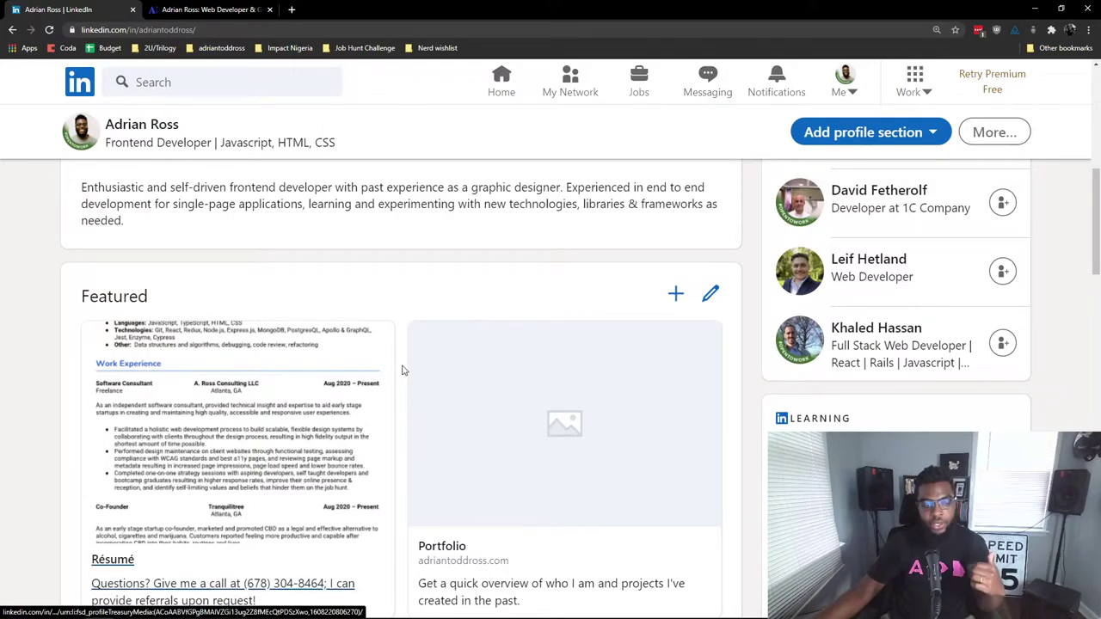
pyautogui.scroll(-3, 565, 320)
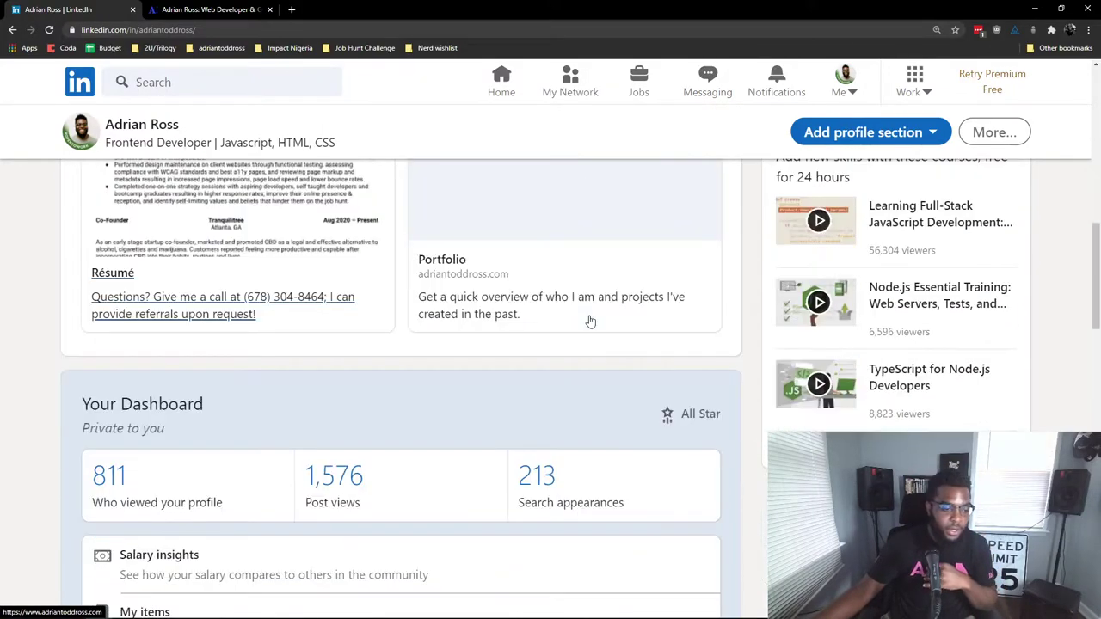
pyautogui.scroll(-3, 585, 319)
pyautogui.scroll(5, 600, 313)
pyautogui.scroll(5, 599, 313)
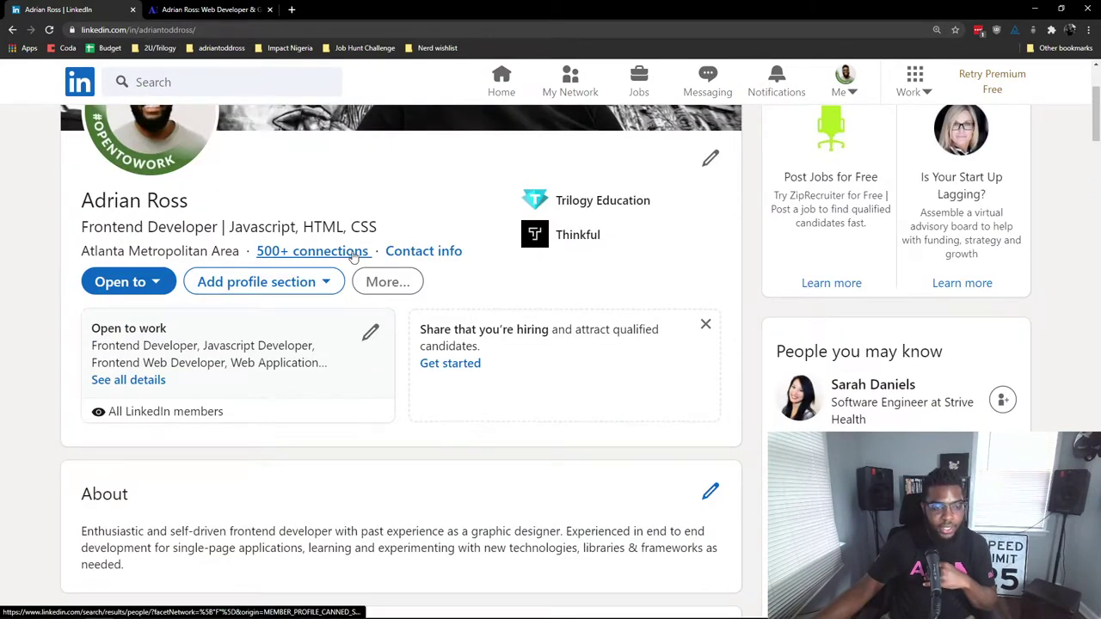
pyautogui.rightClick(353, 255)
pyautogui.click(405, 267)
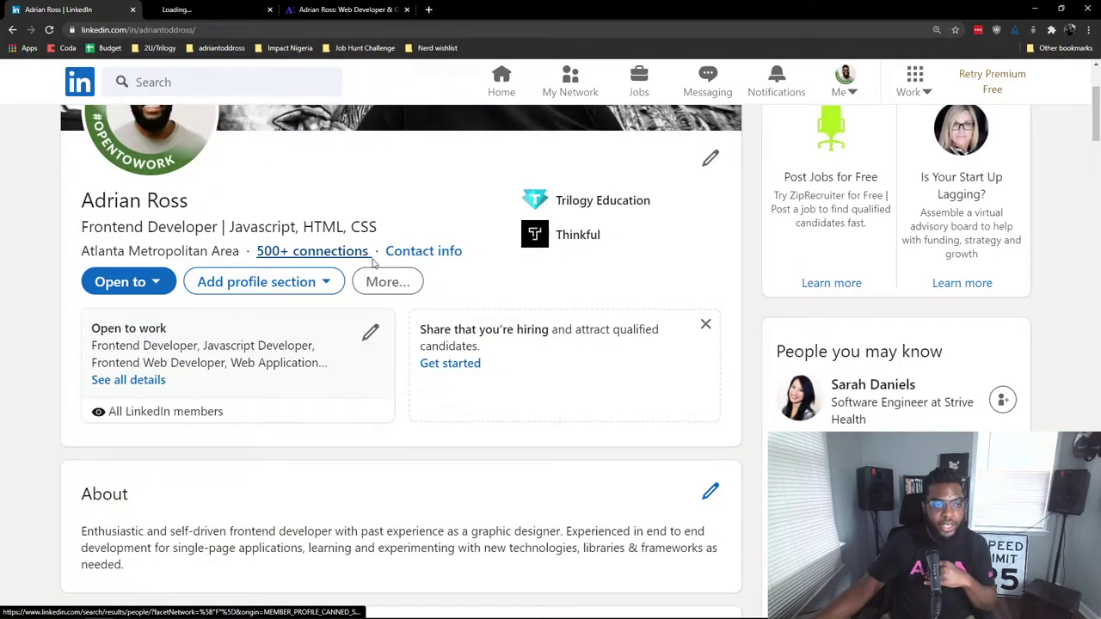
pyautogui.click(217, 8)
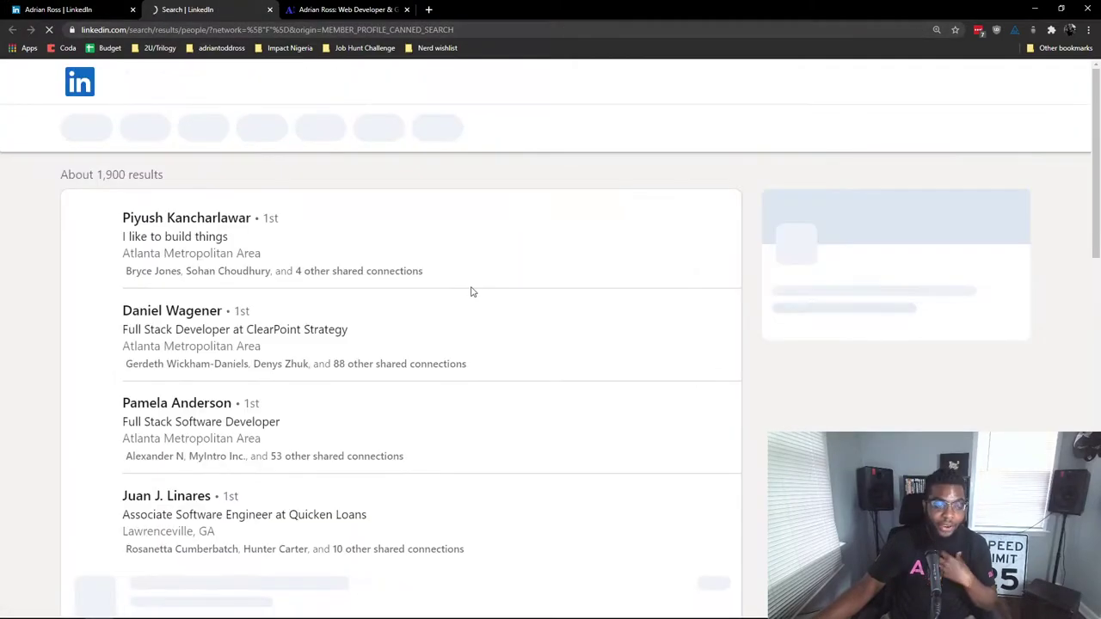
pyautogui.scroll(-1, 495, 229)
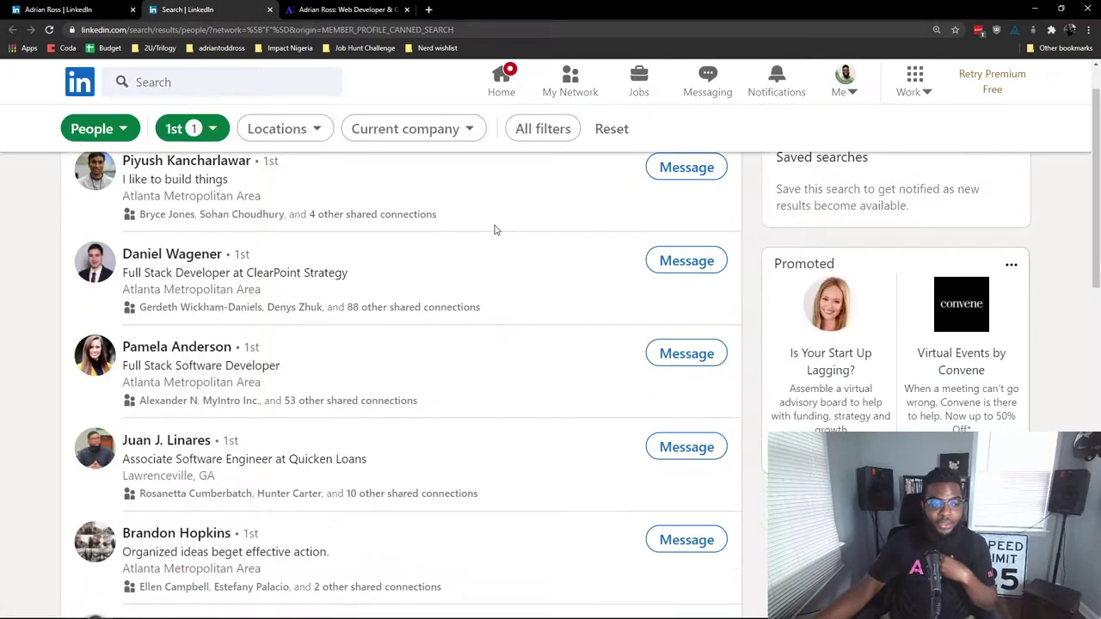
pyautogui.scroll(-2, 495, 229)
pyautogui.scroll(-1, 494, 229)
pyautogui.scroll(2, 516, 302)
pyautogui.scroll(3, 515, 302)
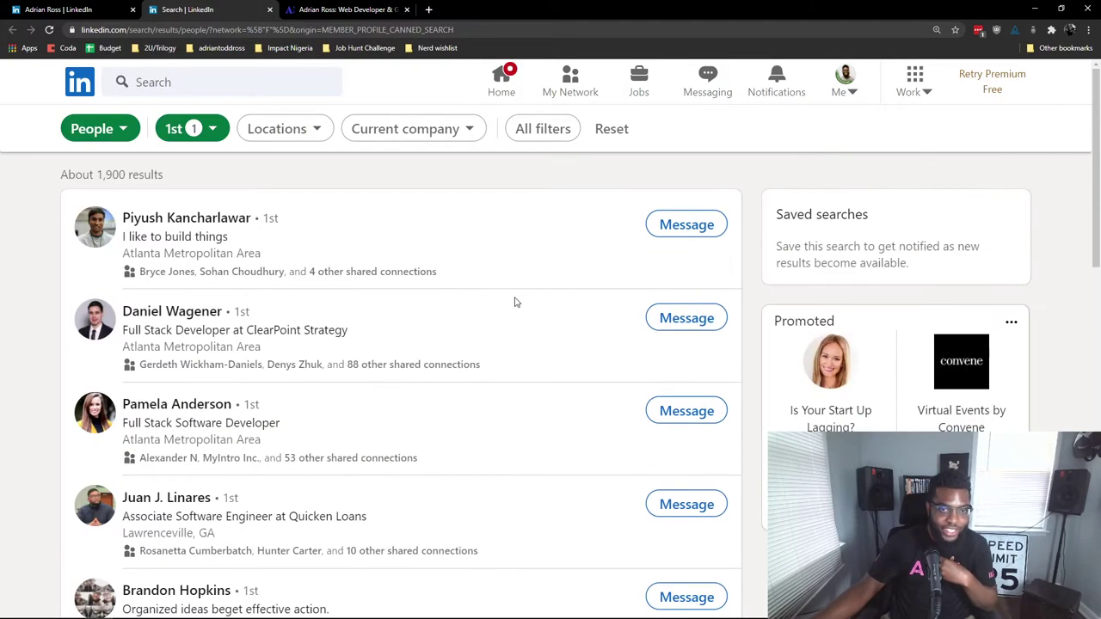
pyautogui.scroll(-4, 515, 302)
pyautogui.scroll(-2, 515, 302)
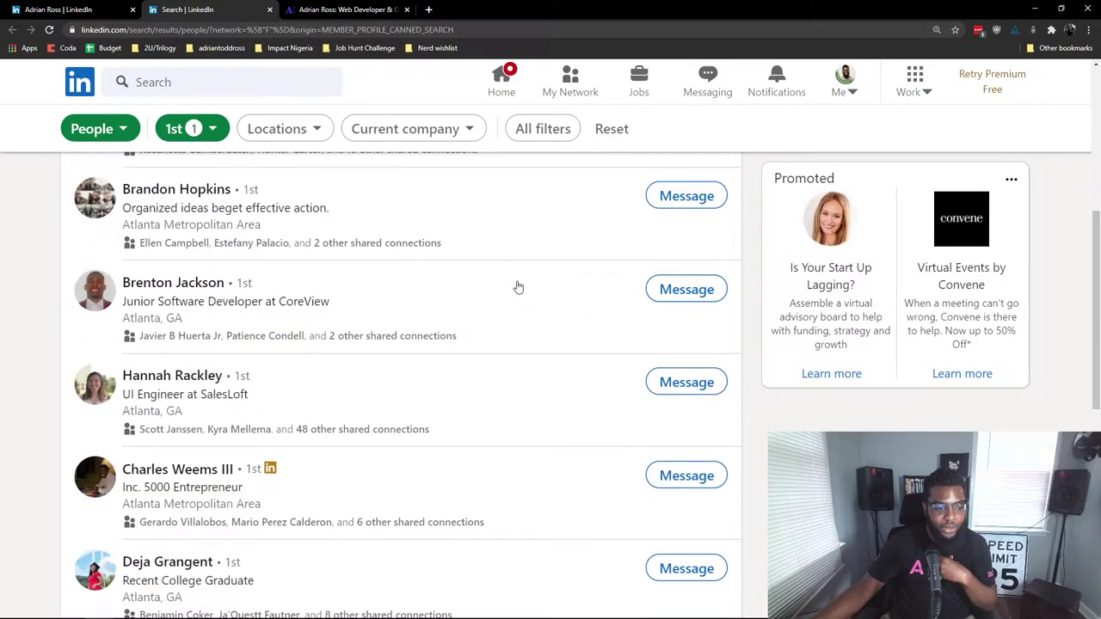
pyautogui.scroll(-3, 519, 287)
pyautogui.scroll(-3, 519, 286)
pyautogui.scroll(-3, 518, 286)
pyautogui.scroll(7, 518, 287)
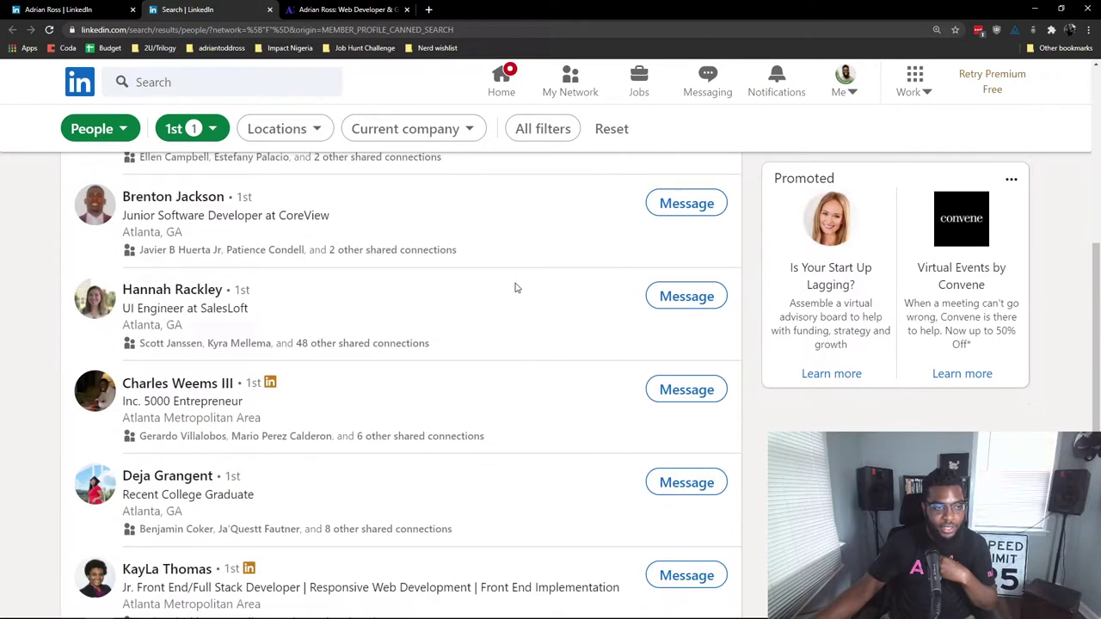
pyautogui.scroll(5, 517, 288)
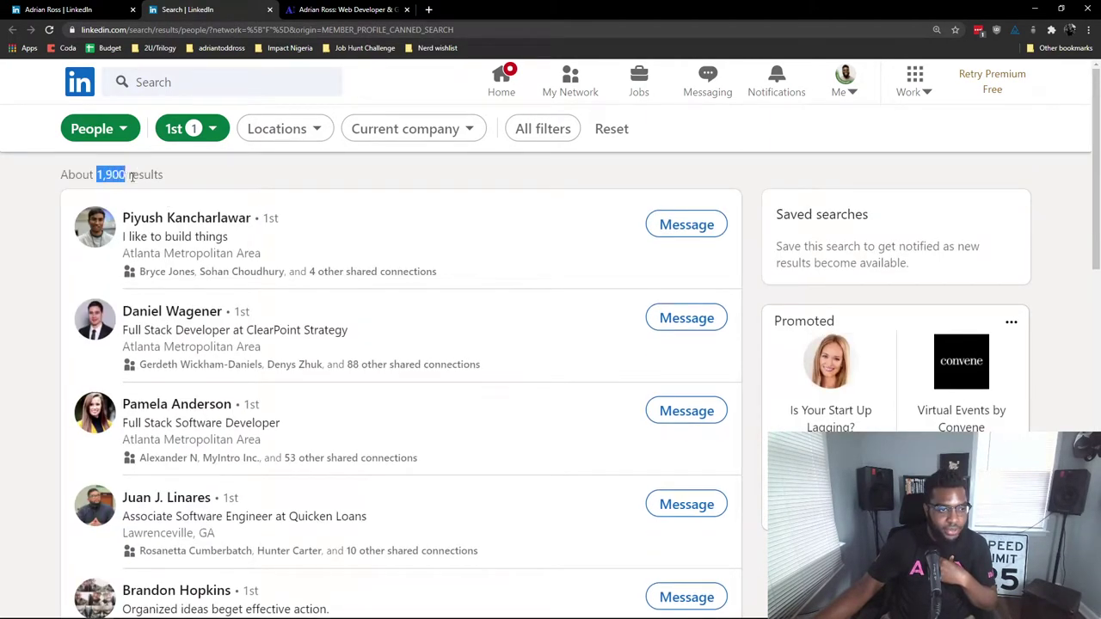
pyautogui.click(65, 137)
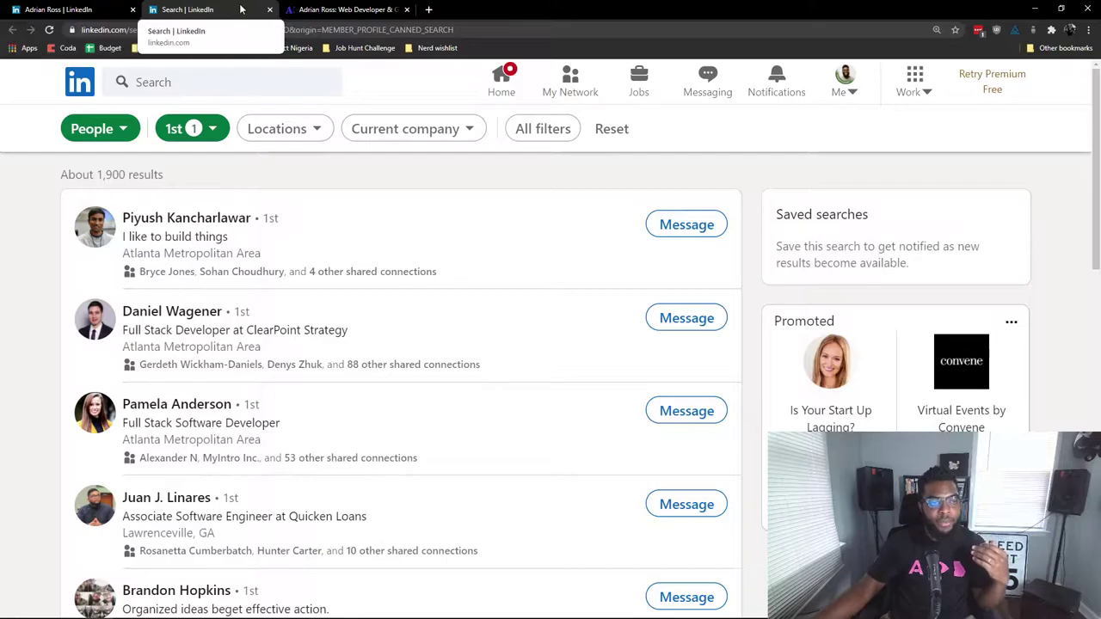
pyautogui.click(269, 8)
pyautogui.scroll(-4, 258, 330)
pyautogui.scroll(-5, 258, 329)
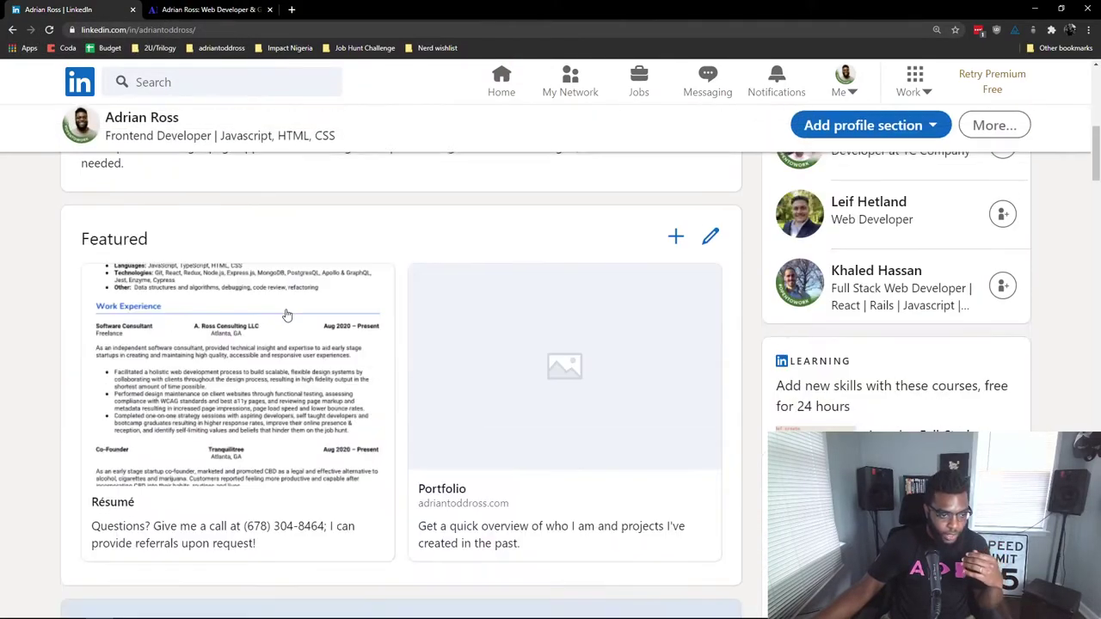
pyautogui.scroll(-5, 284, 319)
pyautogui.scroll(-5, 292, 314)
pyautogui.scroll(-3, 302, 311)
pyautogui.scroll(-3, 299, 311)
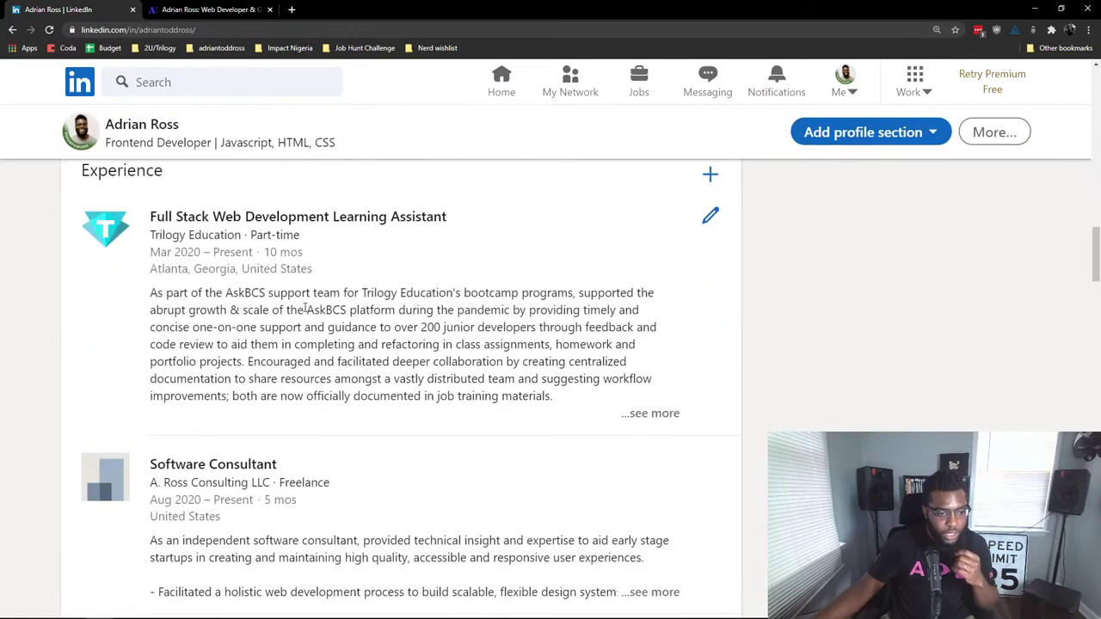
# Step: Expand the Trilogy Education description and highlight its first paragraph and second bullet
pyautogui.click(668, 414)
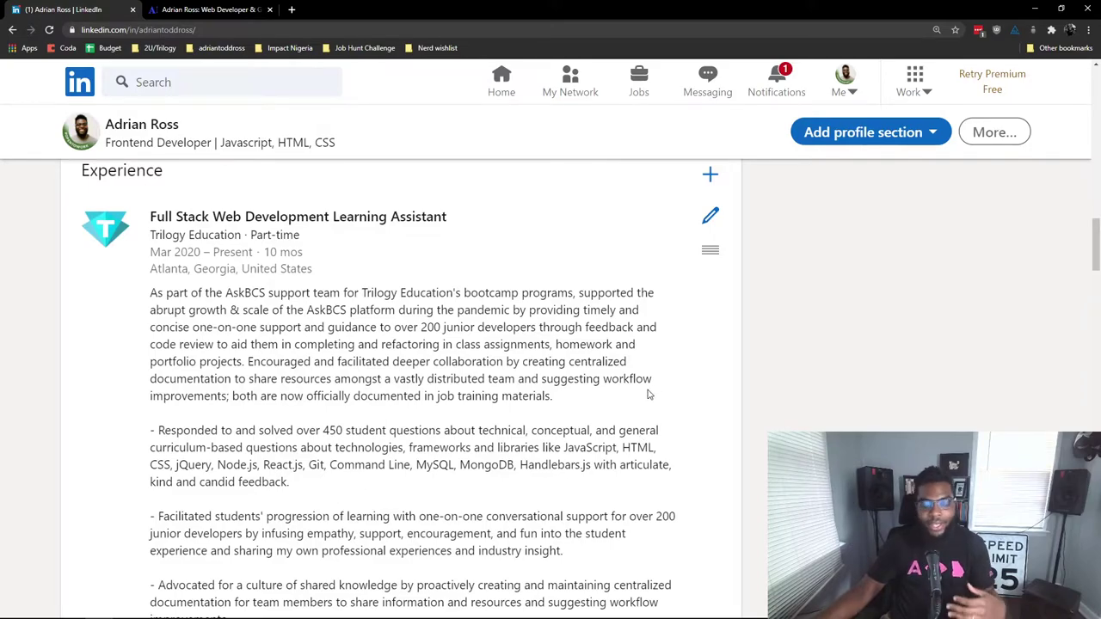
pyautogui.scroll(-1, 649, 394)
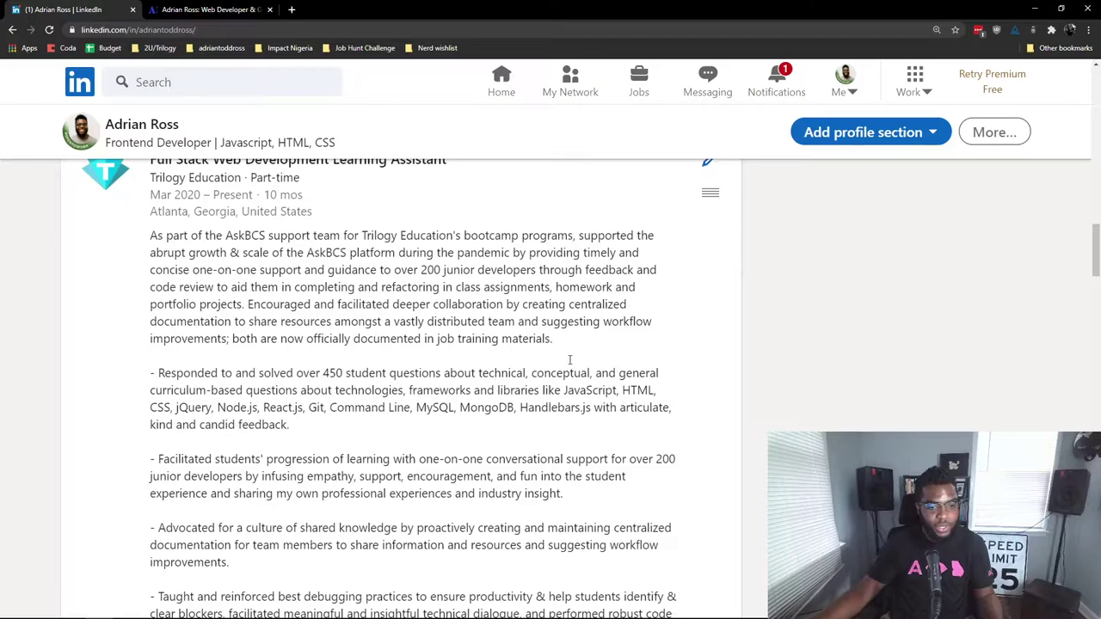
pyautogui.moveTo(555, 340); pyautogui.dragTo(149, 225)
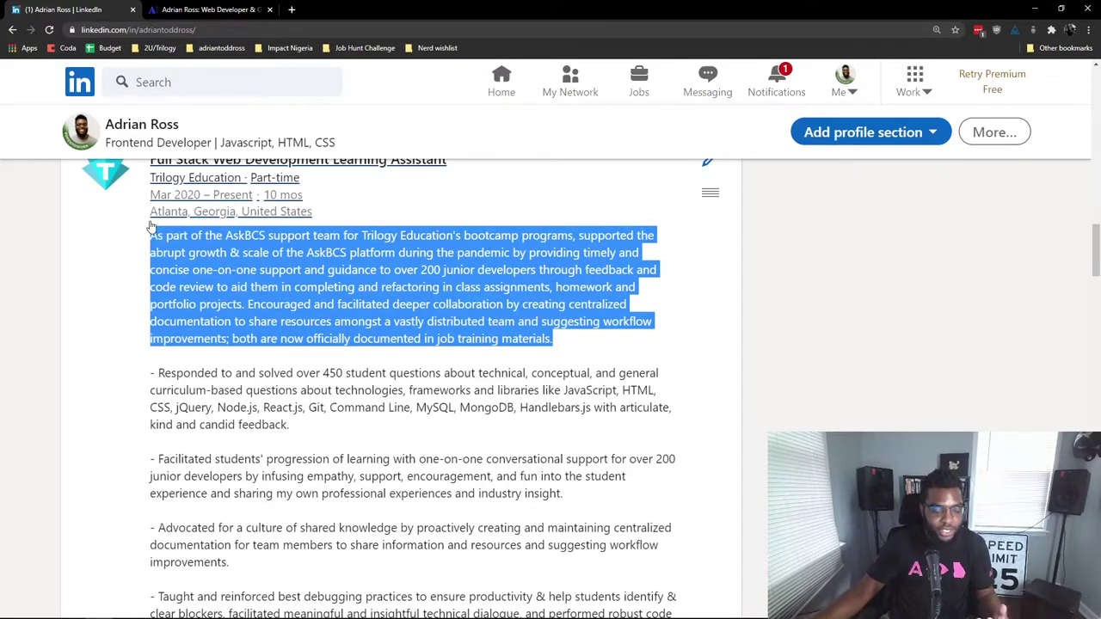
pyautogui.click(574, 322)
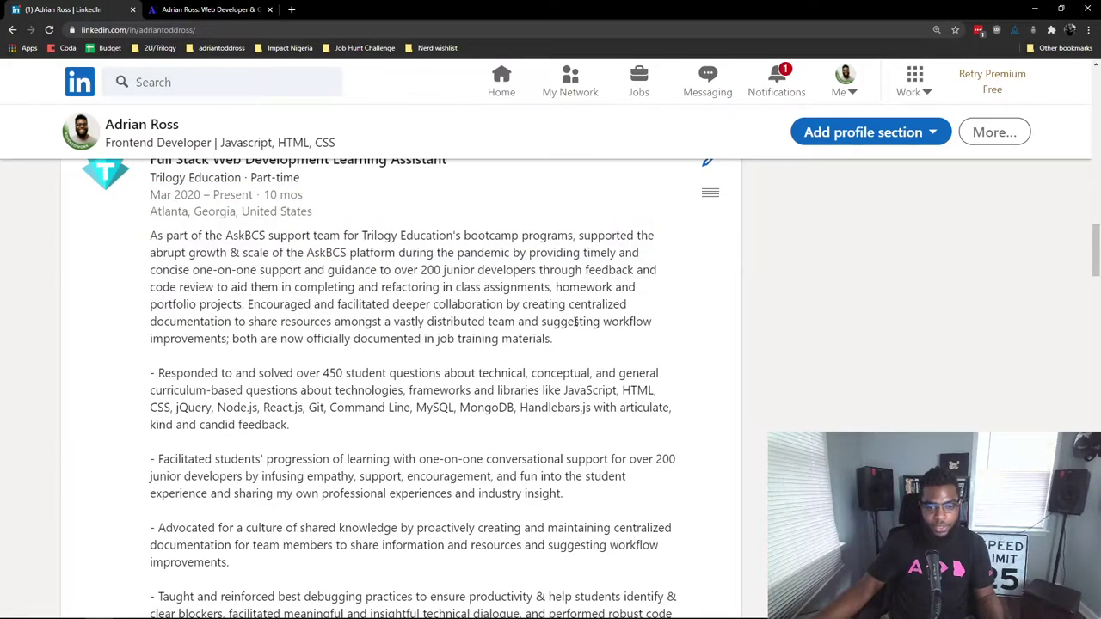
pyautogui.moveTo(554, 340); pyautogui.dragTo(150, 234)
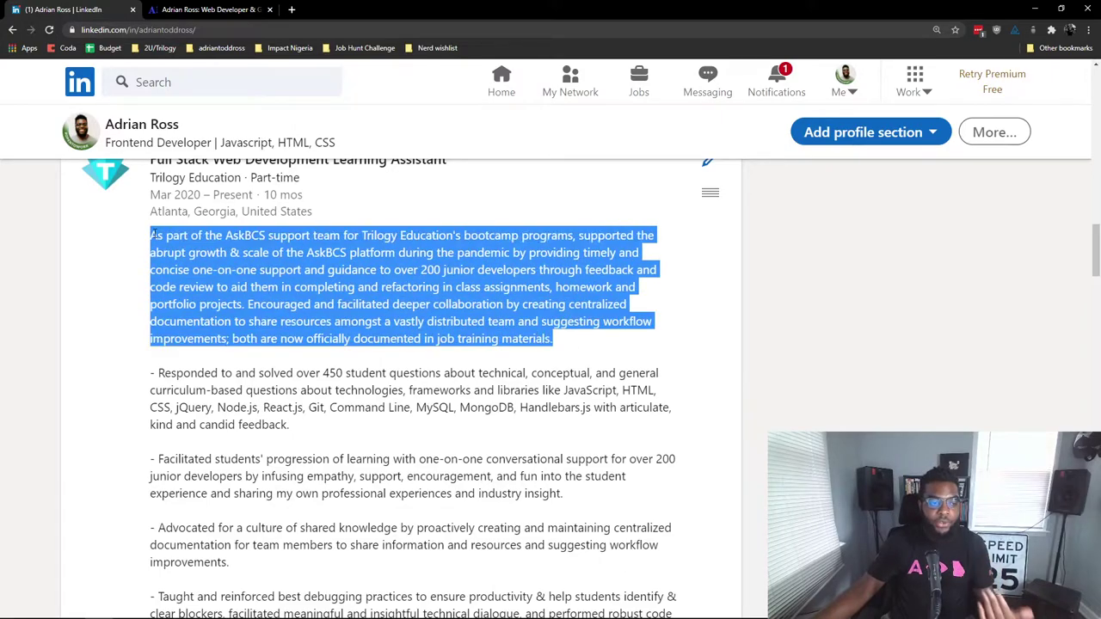
pyautogui.click(313, 428)
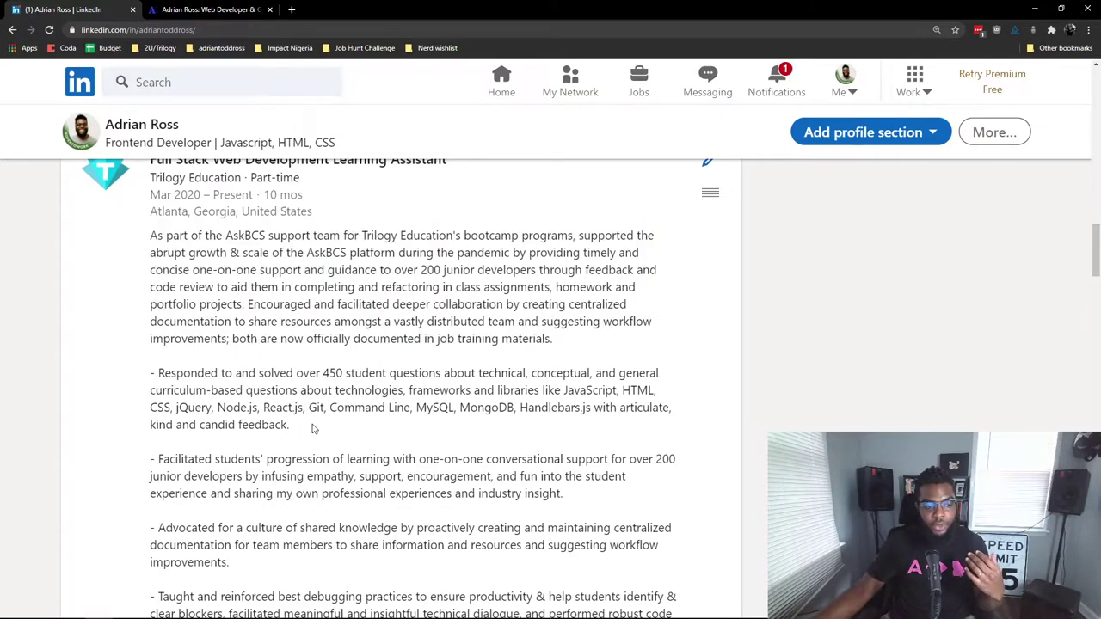
pyautogui.moveTo(293, 425); pyautogui.dragTo(151, 372)
pyautogui.click(225, 321)
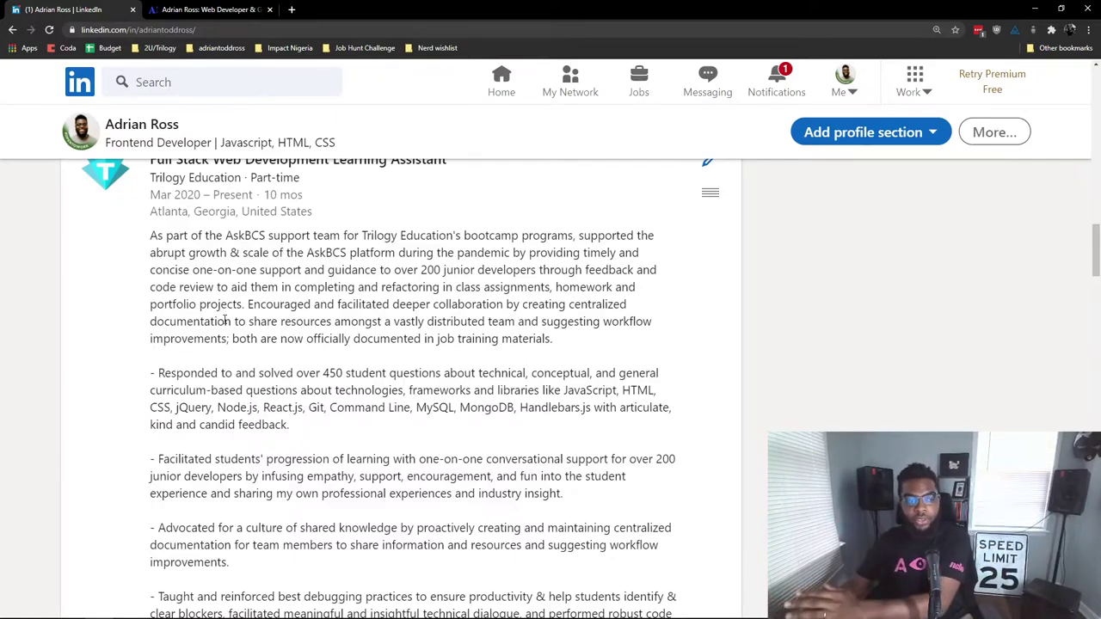
pyautogui.scroll(-1, 510, 436)
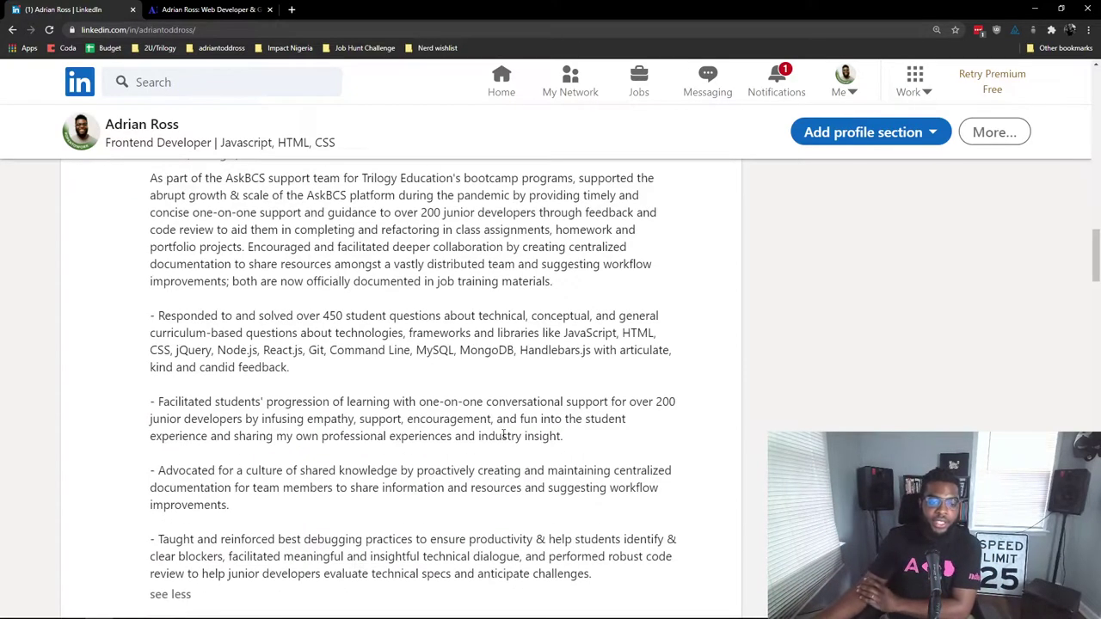
pyautogui.scroll(-1, 510, 436)
pyautogui.scroll(3, 510, 436)
pyautogui.scroll(1, 551, 459)
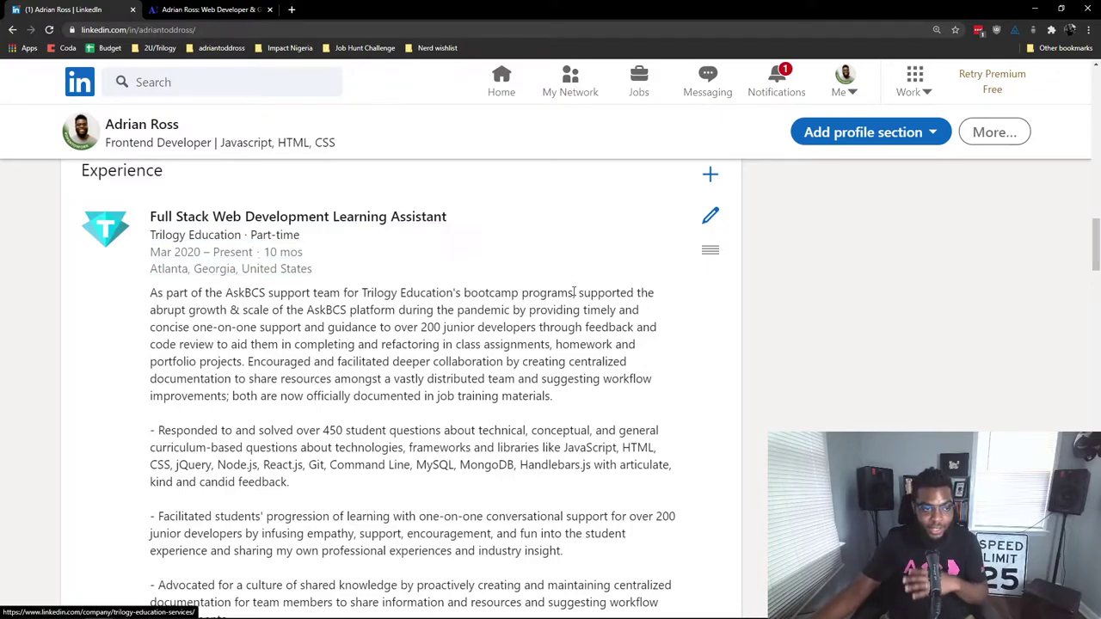
pyautogui.scroll(-1, 575, 293)
pyautogui.scroll(-1, 637, 292)
pyautogui.scroll(1, 686, 282)
pyautogui.scroll(-5, 699, 266)
pyautogui.scroll(-4, 671, 224)
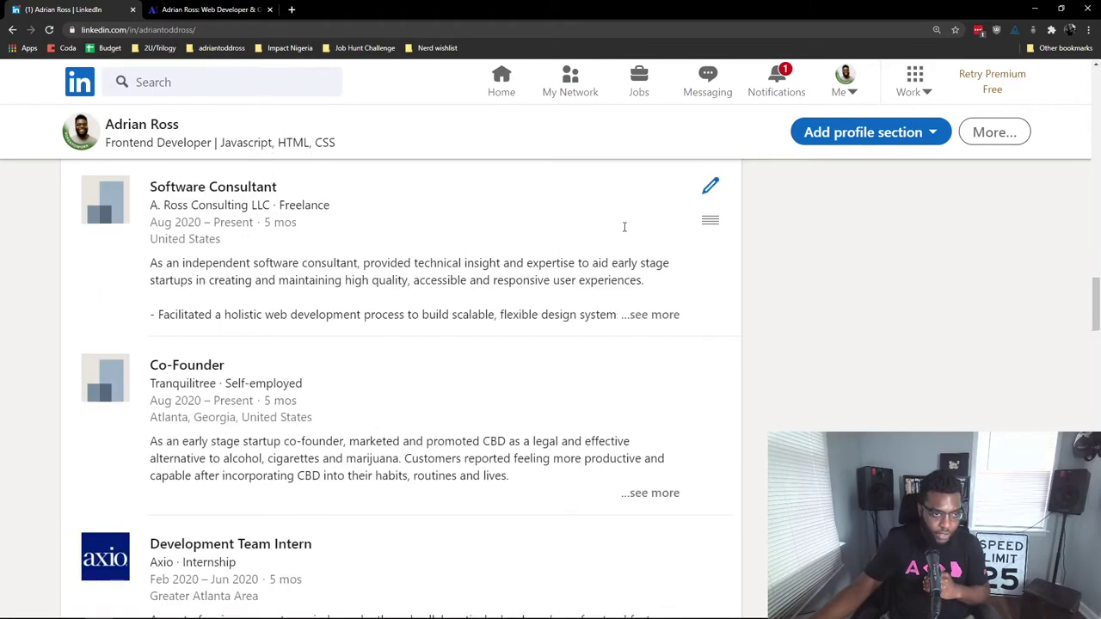
pyautogui.scroll(1, 661, 258)
# Step: Expand the Software Consultant, Co-Founder and Axio internship descriptions
pyautogui.click(661, 372)
pyautogui.scroll(-3, 661, 373)
pyautogui.scroll(-2, 654, 396)
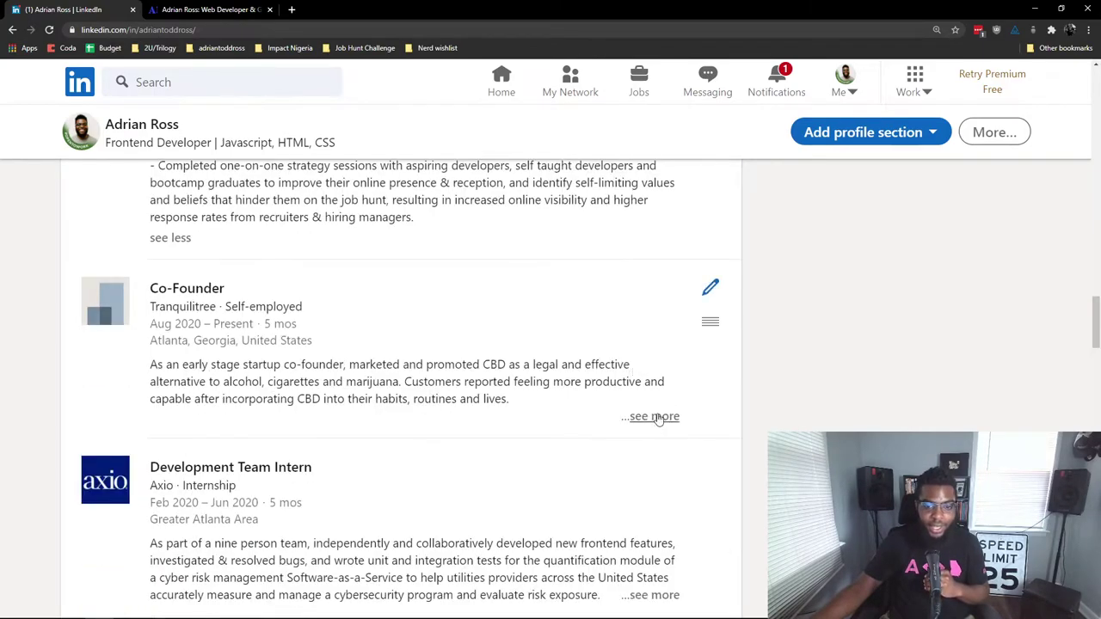
pyautogui.click(652, 420)
pyautogui.scroll(-2, 629, 418)
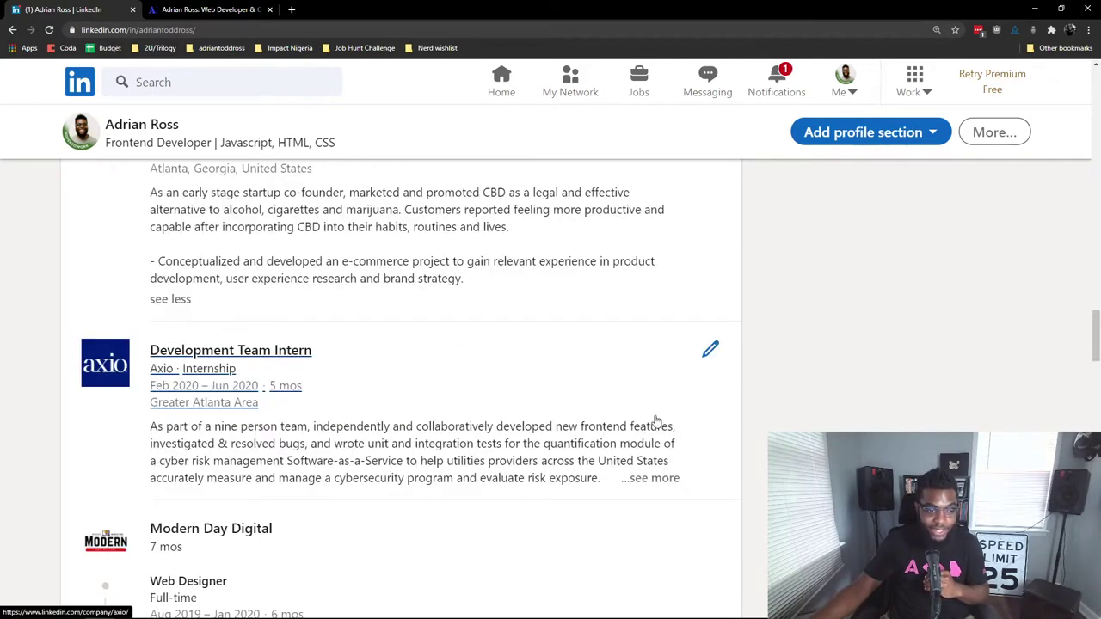
pyautogui.click(656, 478)
pyautogui.scroll(-4, 595, 390)
pyautogui.scroll(-4, 594, 390)
pyautogui.scroll(-3, 602, 382)
pyautogui.scroll(-3, 608, 376)
pyautogui.scroll(-4, 608, 377)
pyautogui.scroll(-2, 608, 377)
pyautogui.scroll(2, 614, 376)
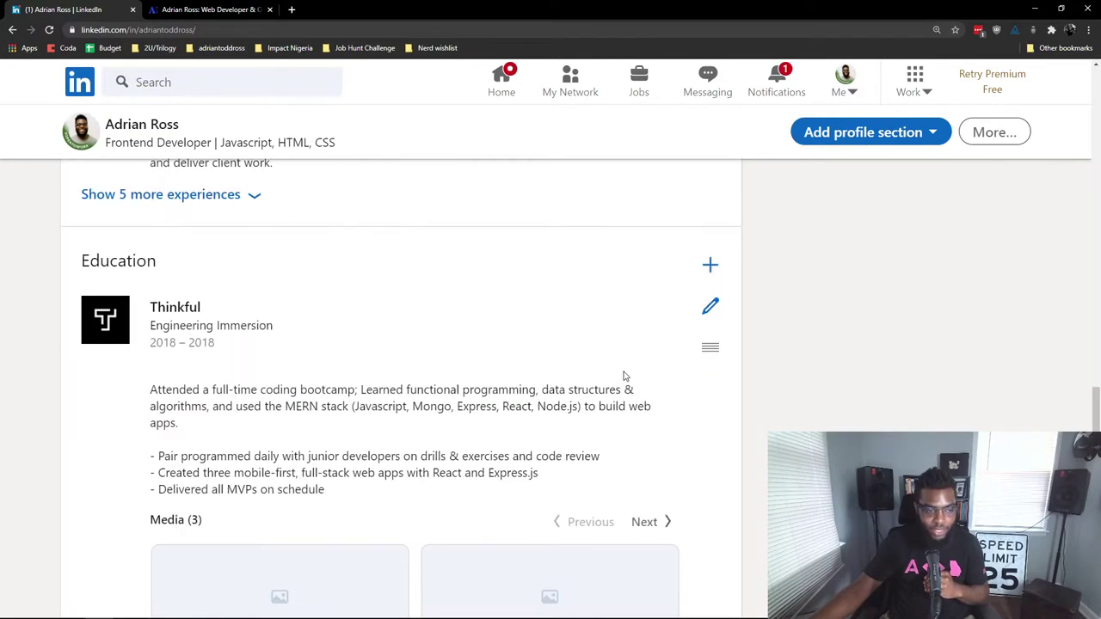
pyautogui.scroll(-3, 456, 357)
pyautogui.scroll(2, 456, 357)
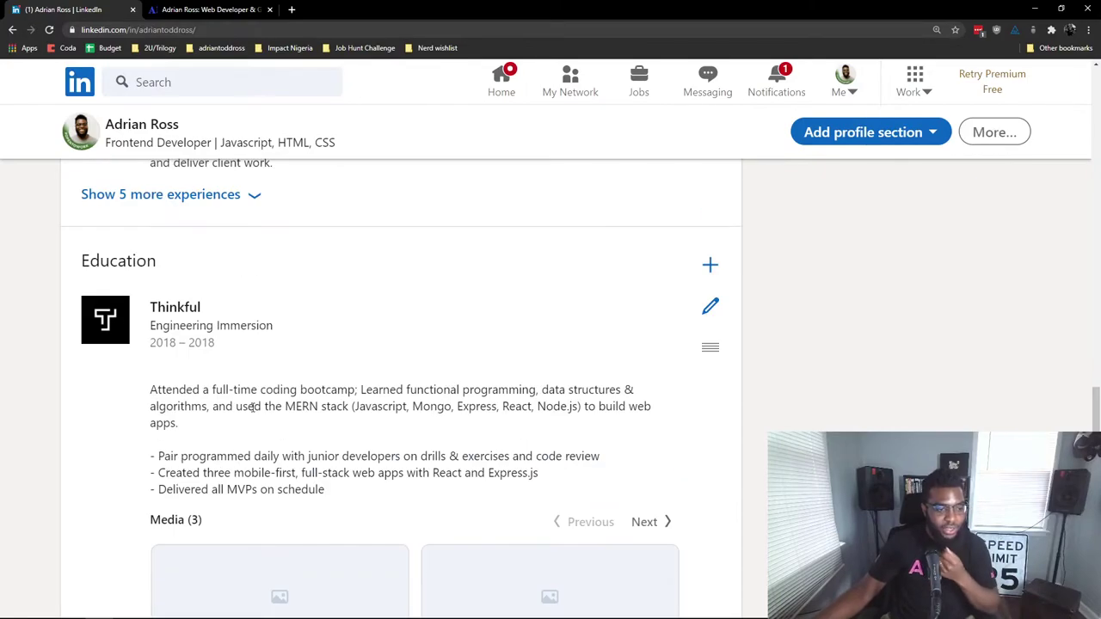
pyautogui.moveTo(205, 422); pyautogui.dragTo(151, 371)
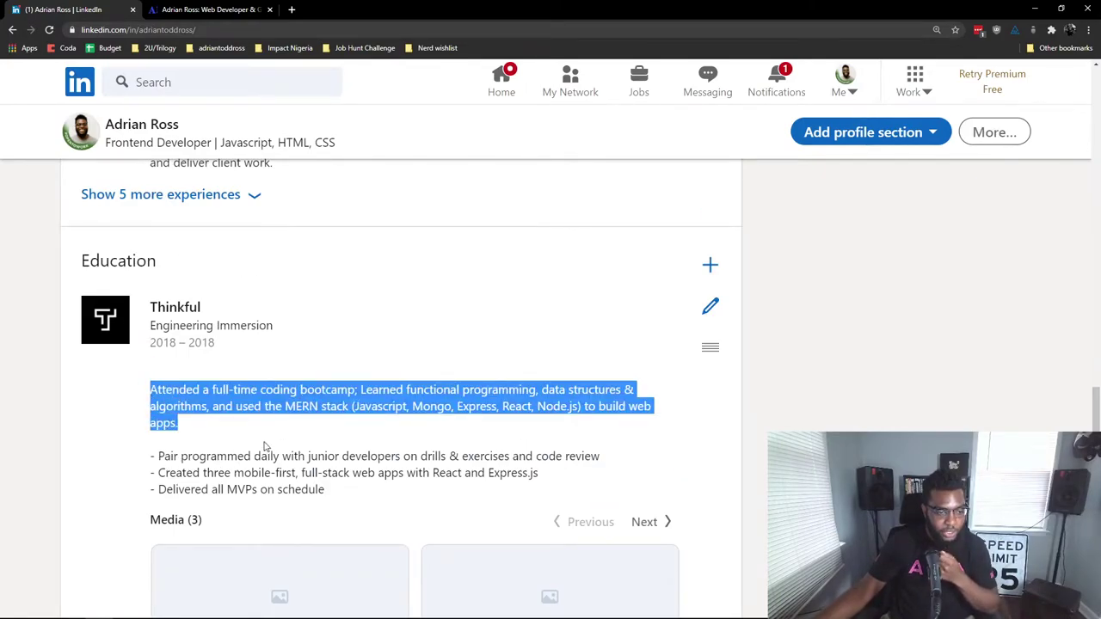
pyautogui.moveTo(347, 492); pyautogui.dragTo(119, 456)
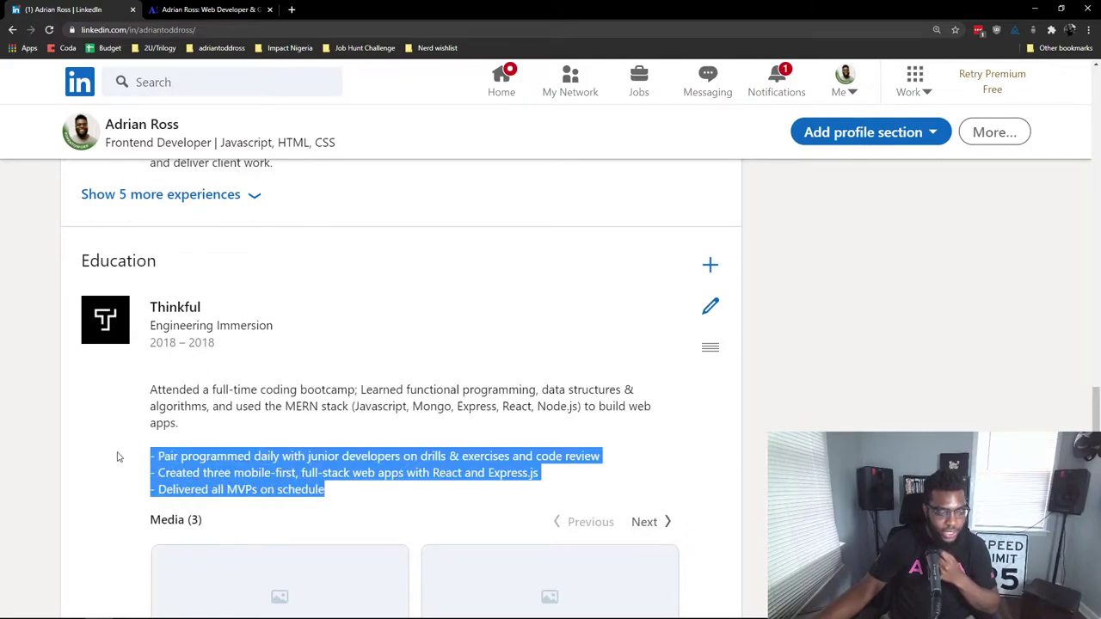
pyautogui.click(350, 398)
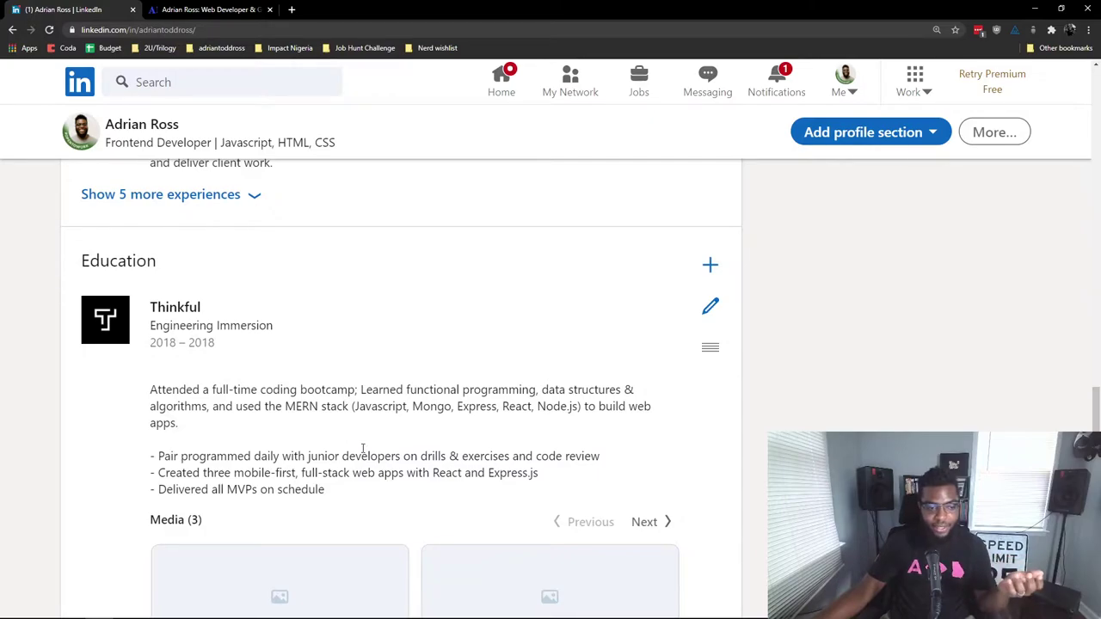
pyautogui.scroll(3, 363, 448)
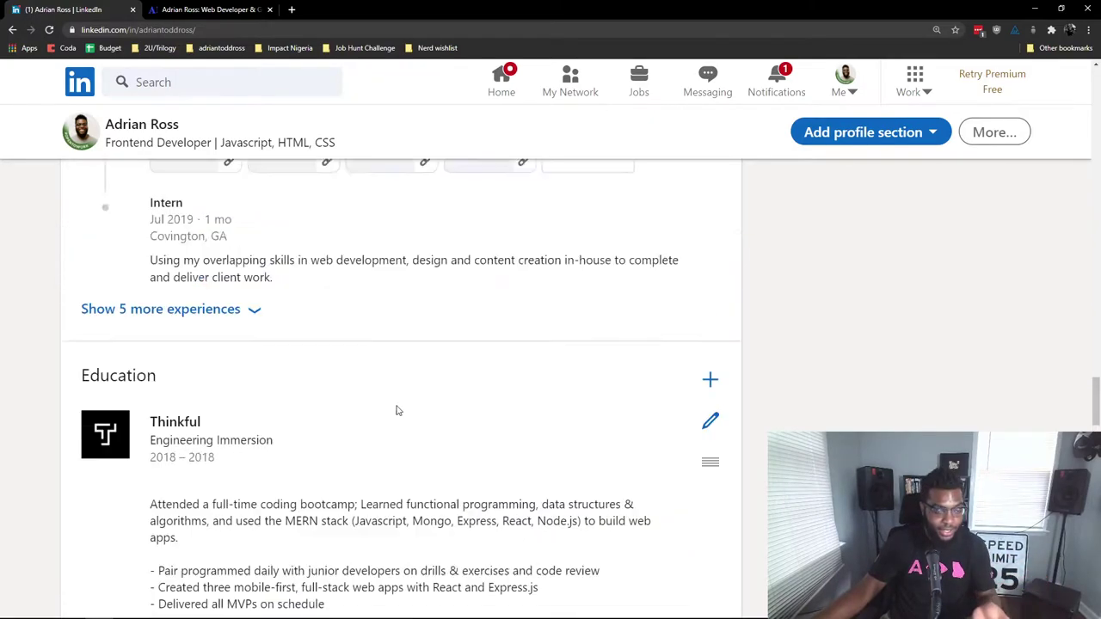
pyautogui.scroll(3, 378, 439)
pyautogui.scroll(-2, 385, 434)
pyautogui.scroll(-3, 385, 434)
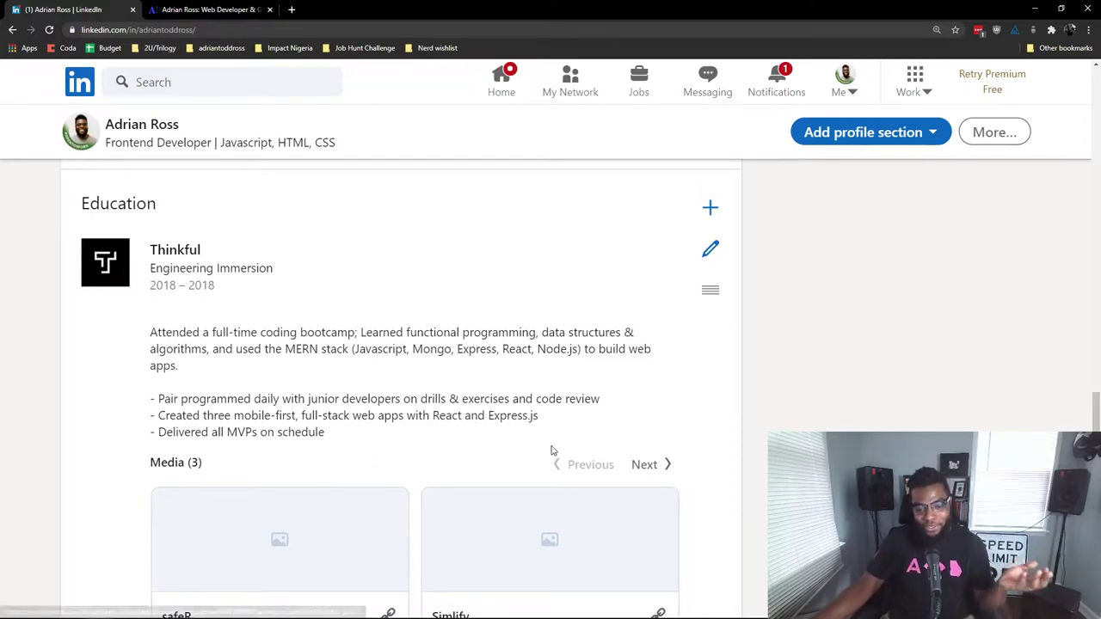
pyautogui.scroll(-3, 553, 451)
pyautogui.scroll(-1, 544, 450)
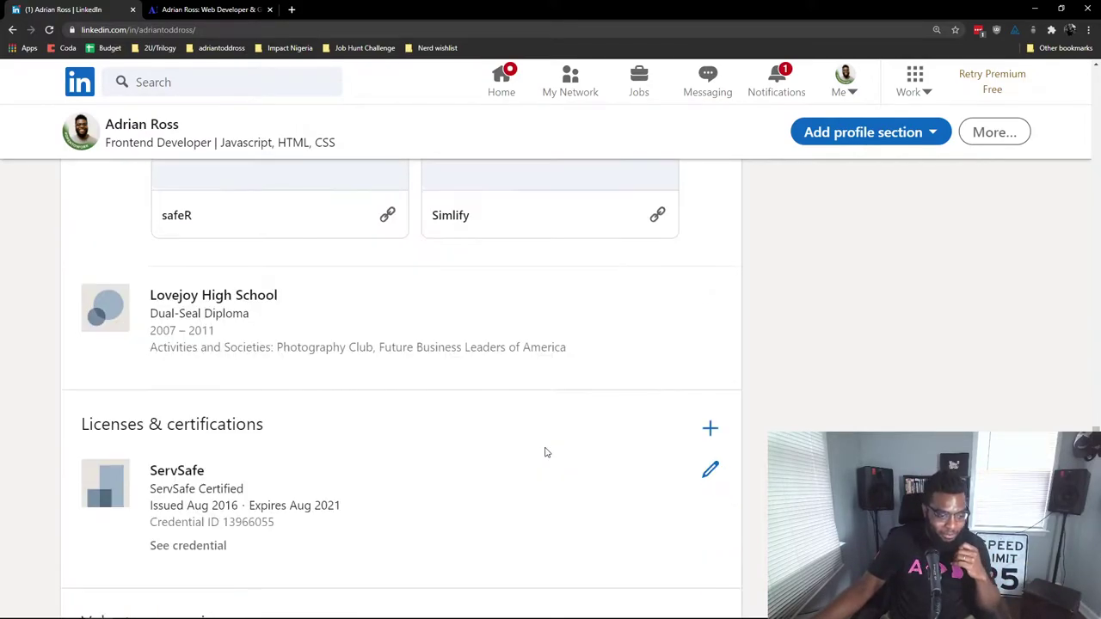
pyautogui.scroll(-1, 550, 448)
pyautogui.scroll(-1, 567, 443)
pyautogui.scroll(-1, 571, 442)
pyautogui.scroll(-2, 571, 442)
pyautogui.scroll(-1, 577, 439)
pyautogui.scroll(-2, 585, 430)
pyautogui.scroll(-2, 632, 393)
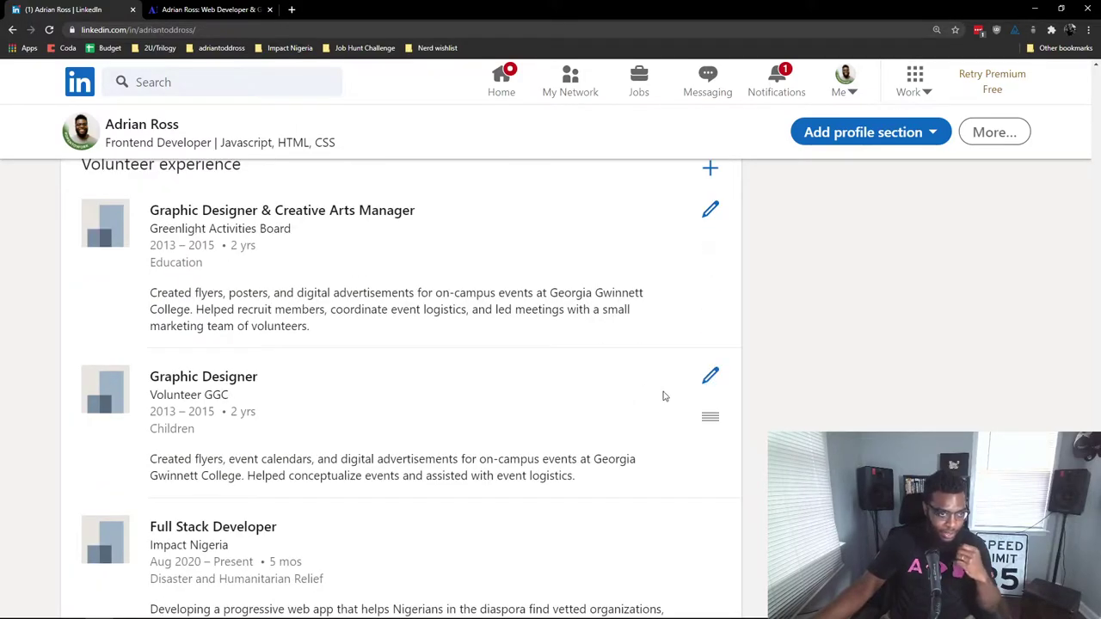
pyautogui.scroll(1, 665, 395)
# Step: Highlight the Volunteer experience heading, then reveal the two hidden volunteer entries
pyautogui.moveTo(81, 221); pyautogui.dragTo(325, 221)
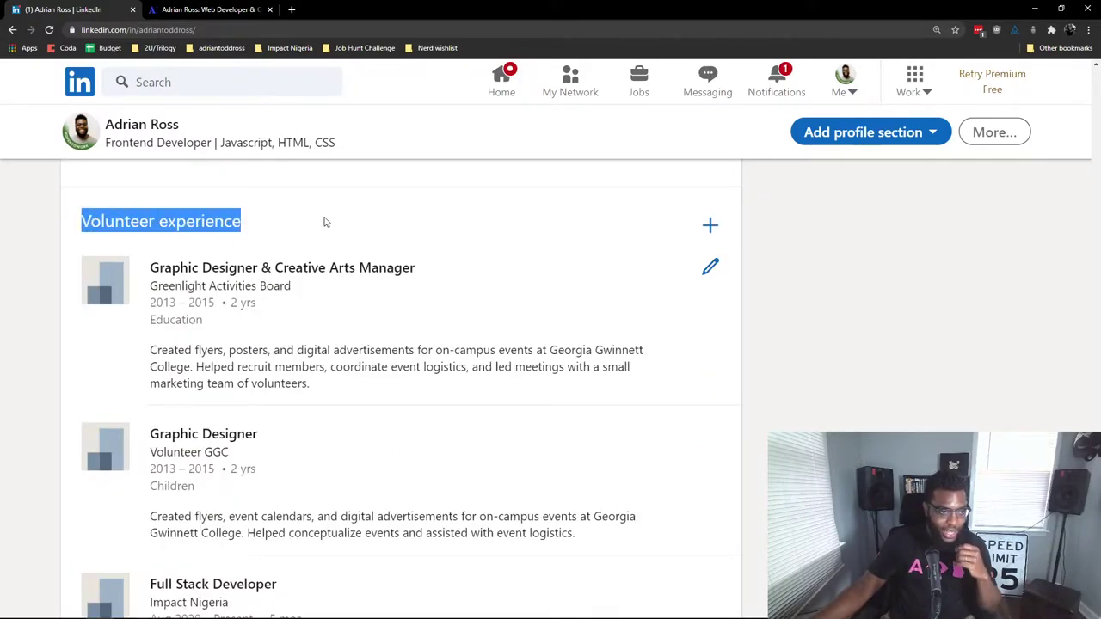
pyautogui.click(252, 232)
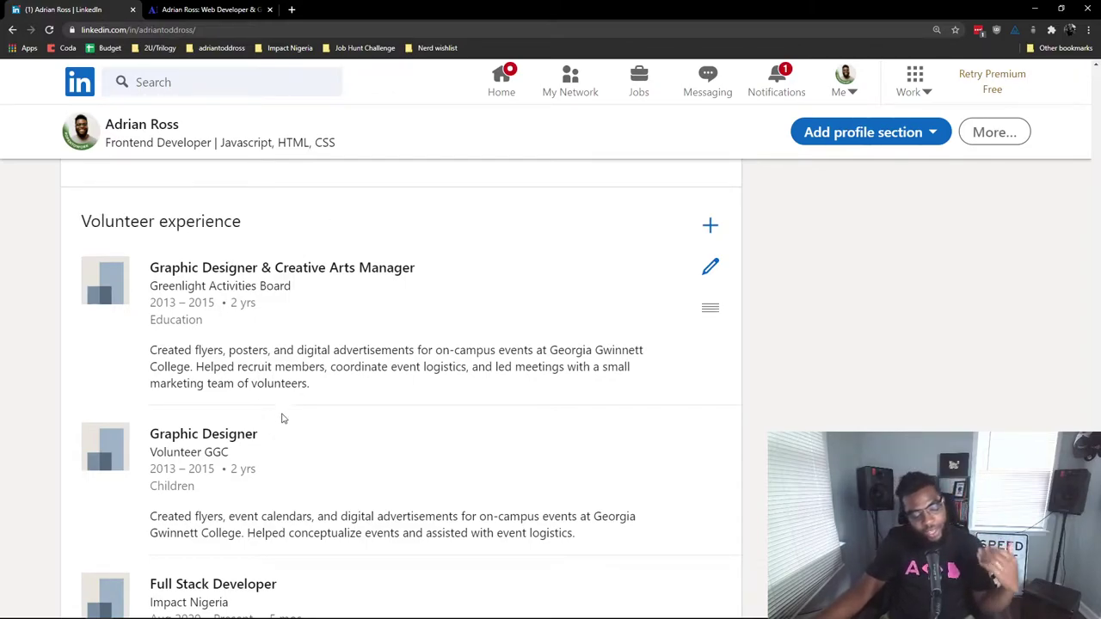
pyautogui.moveTo(396, 322)
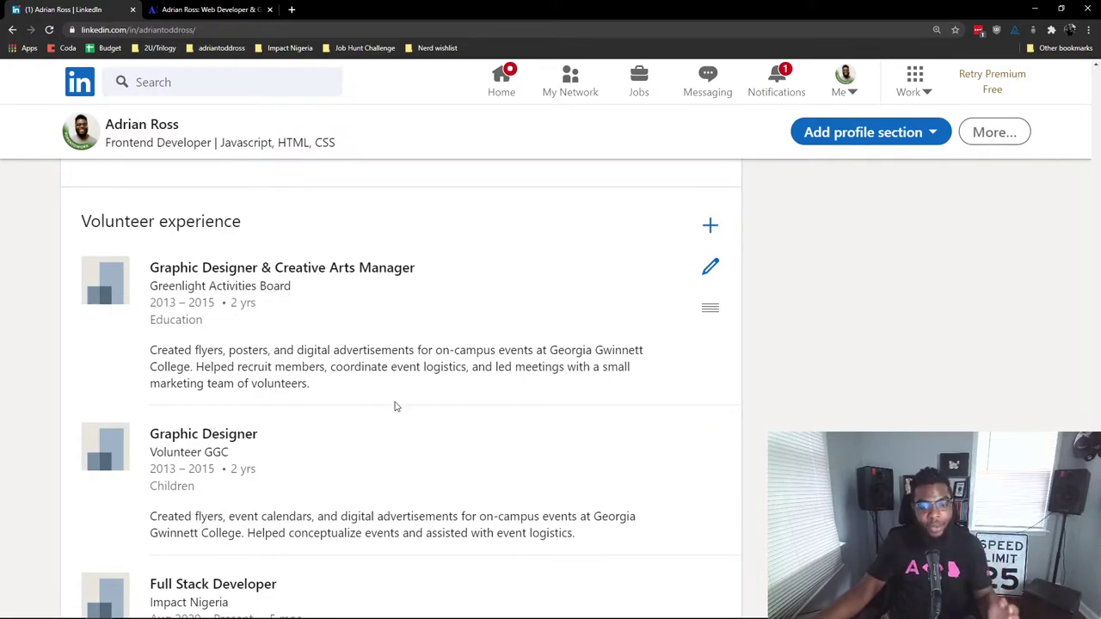
pyautogui.scroll(-1, 424, 363)
pyautogui.scroll(-1, 430, 362)
pyautogui.scroll(1, 435, 362)
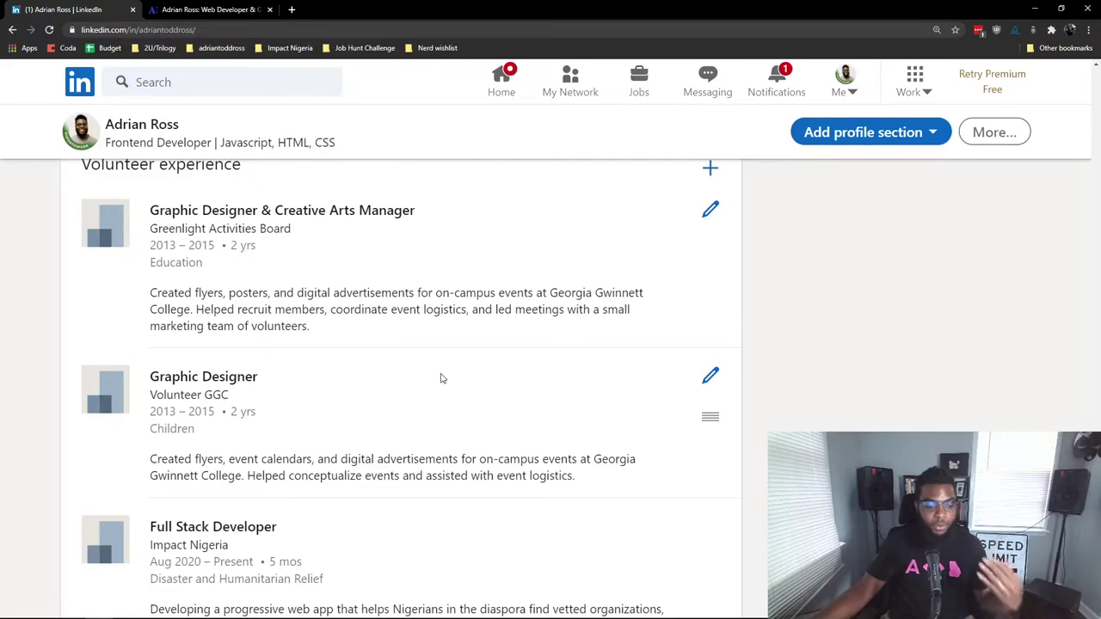
pyautogui.scroll(-2, 441, 378)
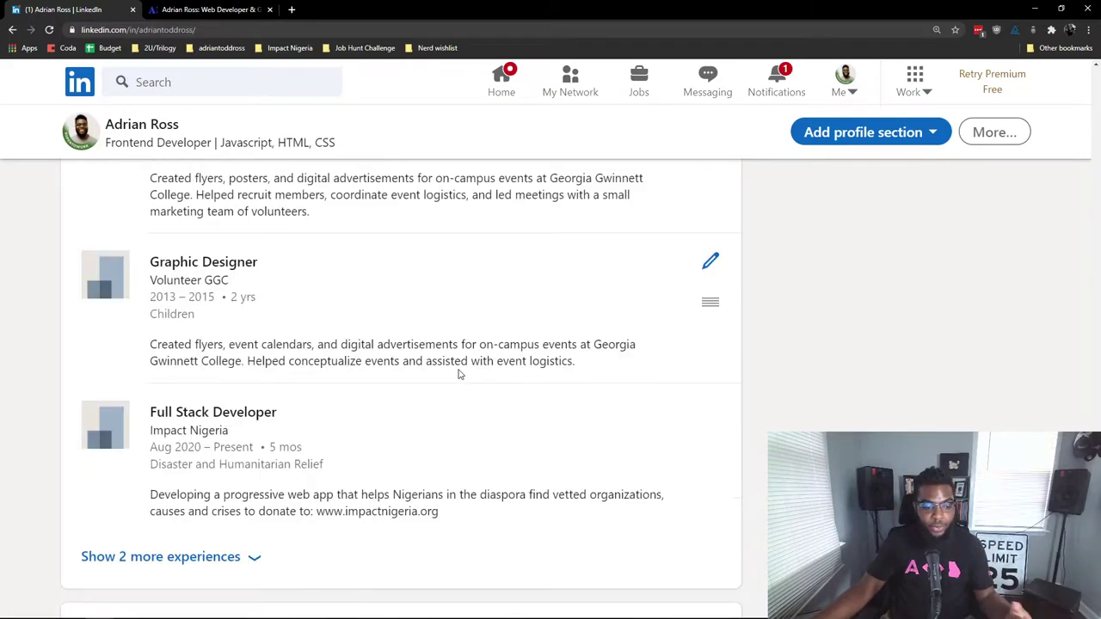
pyautogui.click(255, 558)
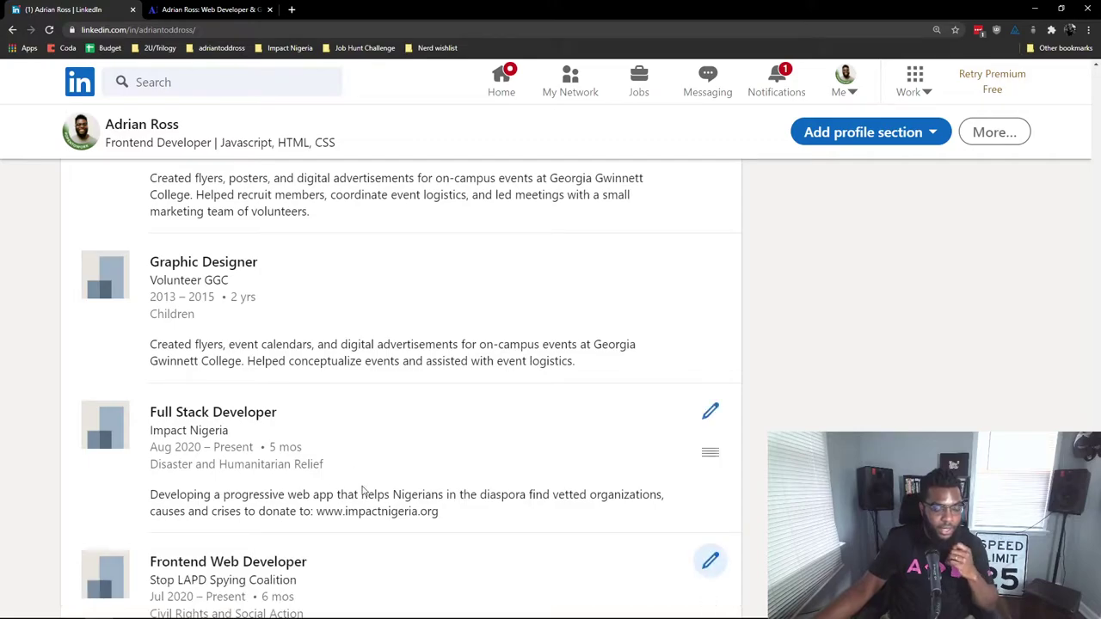
pyautogui.scroll(-1, 411, 497)
pyautogui.scroll(2, 434, 470)
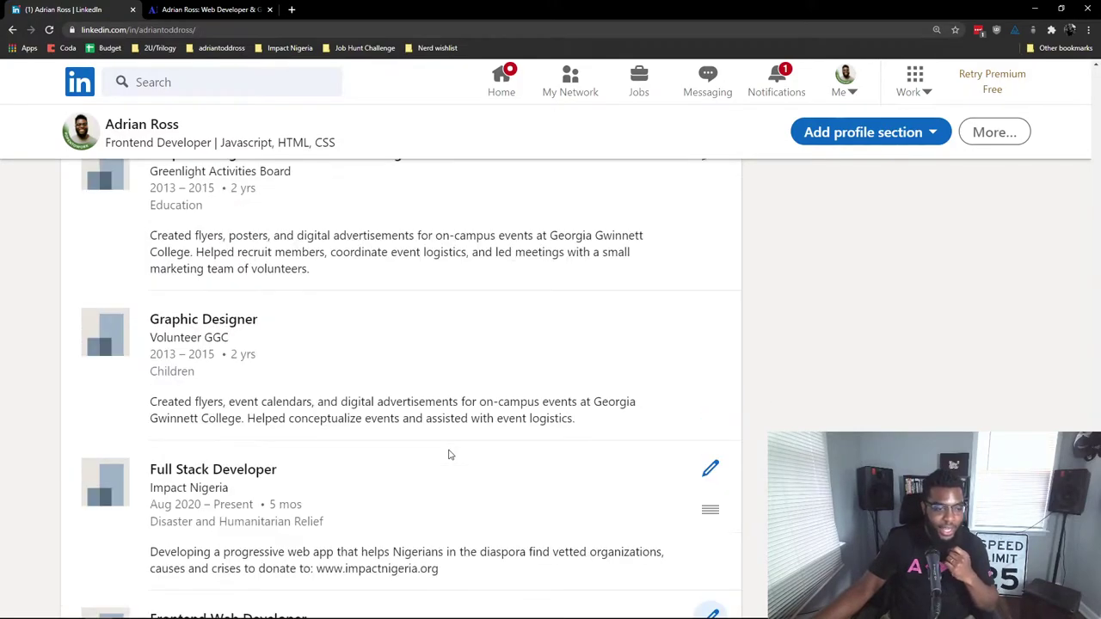
pyautogui.scroll(-2, 448, 454)
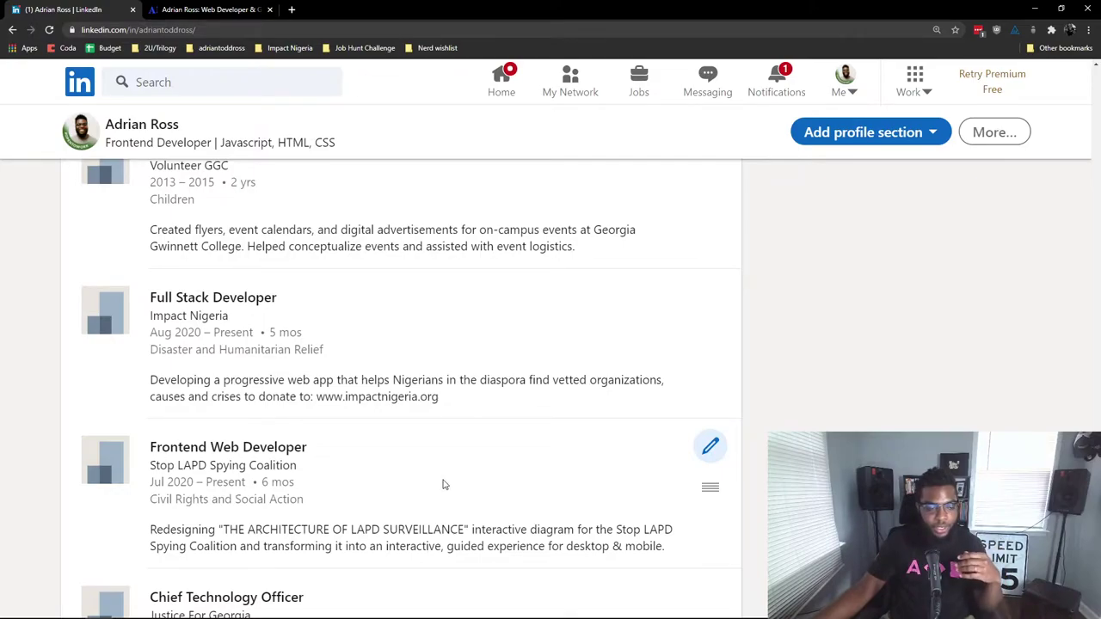
pyautogui.scroll(-1, 437, 497)
pyautogui.scroll(-1, 430, 464)
pyautogui.scroll(-1, 425, 430)
pyautogui.scroll(2, 420, 431)
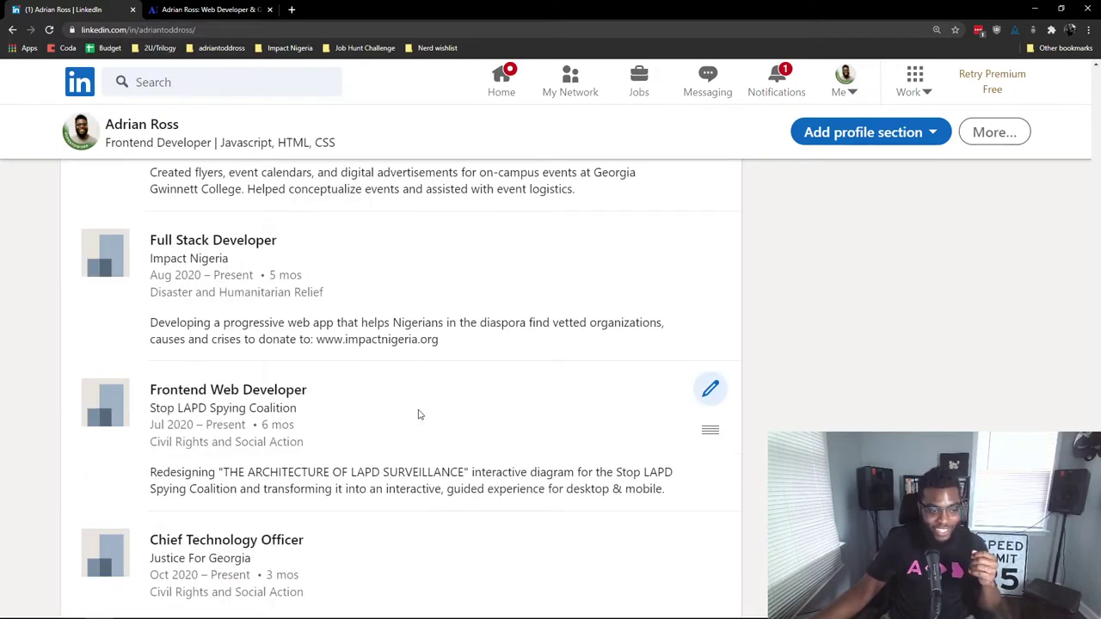
pyautogui.scroll(1, 419, 414)
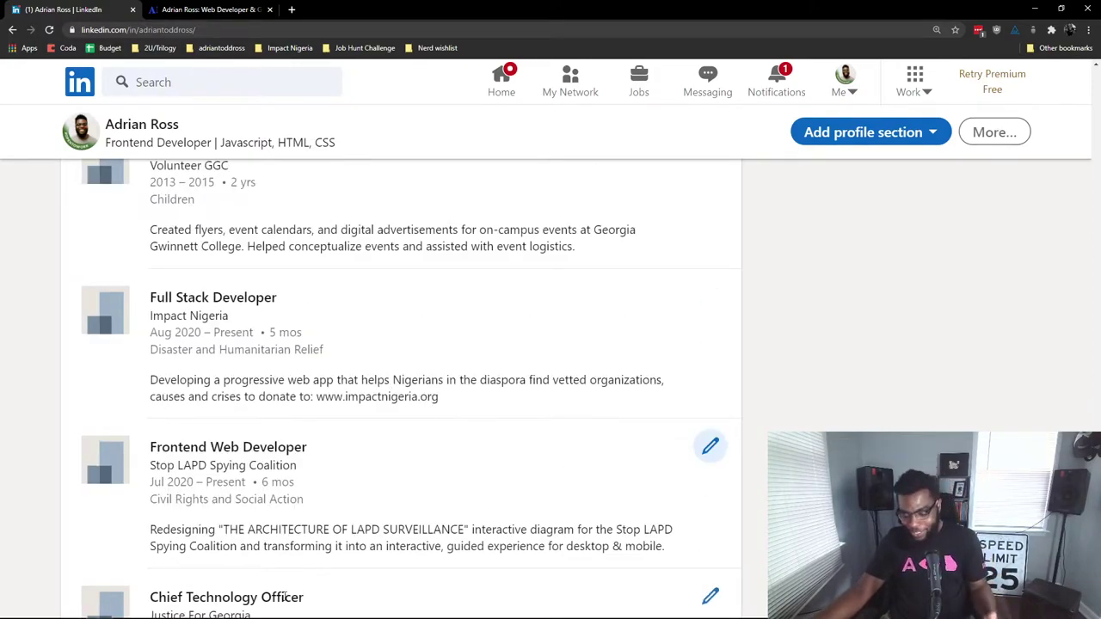
pyautogui.moveTo(362, 284)
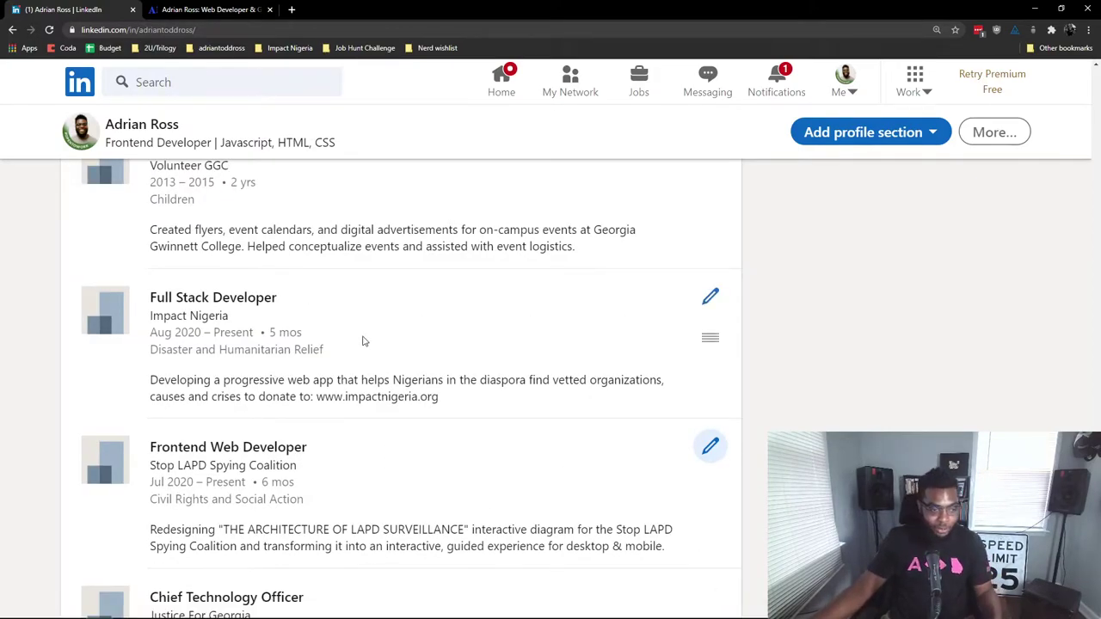
pyautogui.scroll(-1, 362, 341)
pyautogui.scroll(-3, 388, 327)
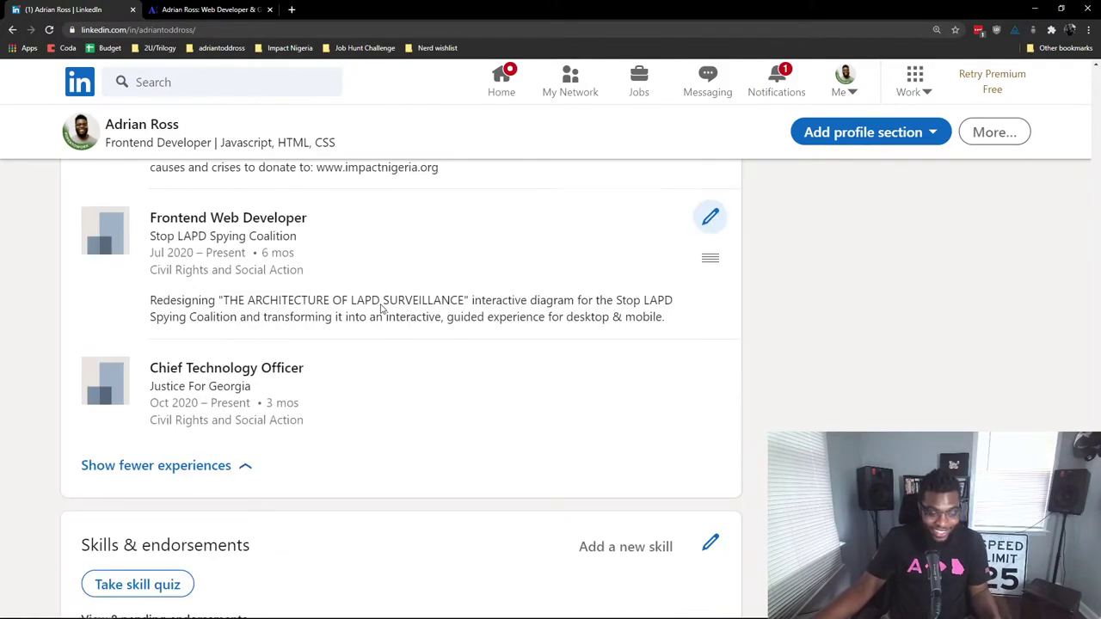
pyautogui.scroll(-2, 336, 378)
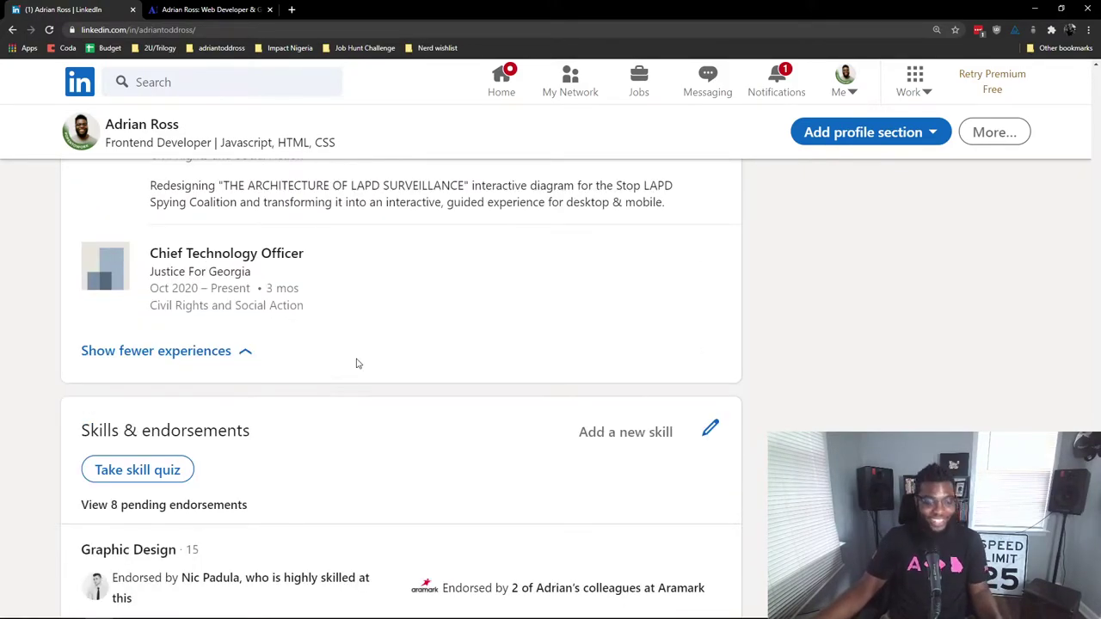
pyautogui.scroll(-3, 358, 364)
pyautogui.scroll(-1, 386, 374)
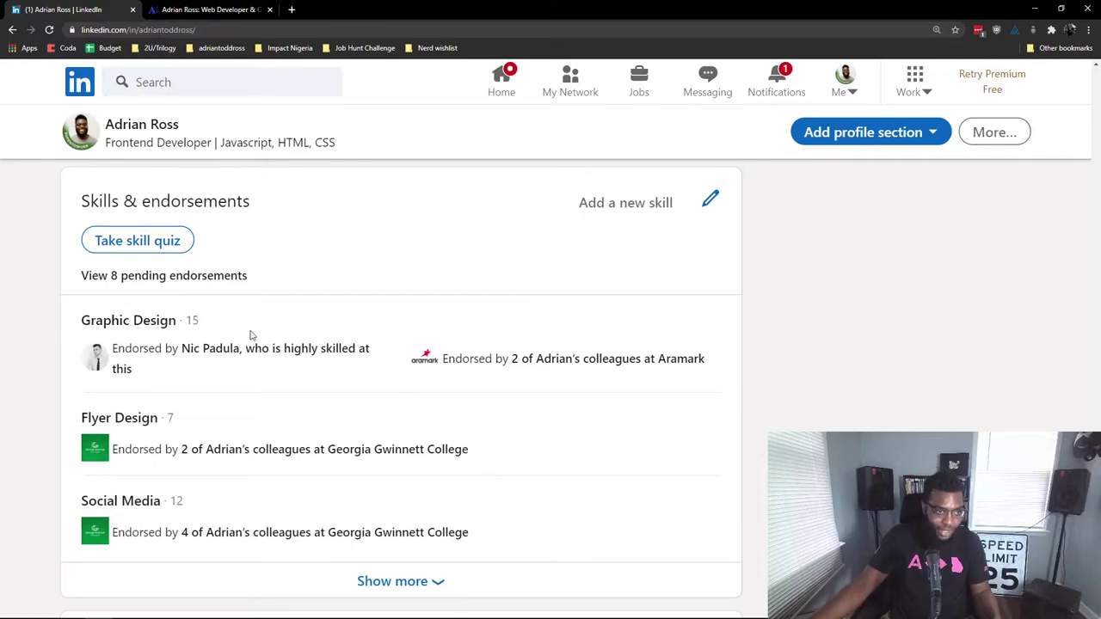
pyautogui.moveTo(290, 200); pyautogui.dragTo(72, 189)
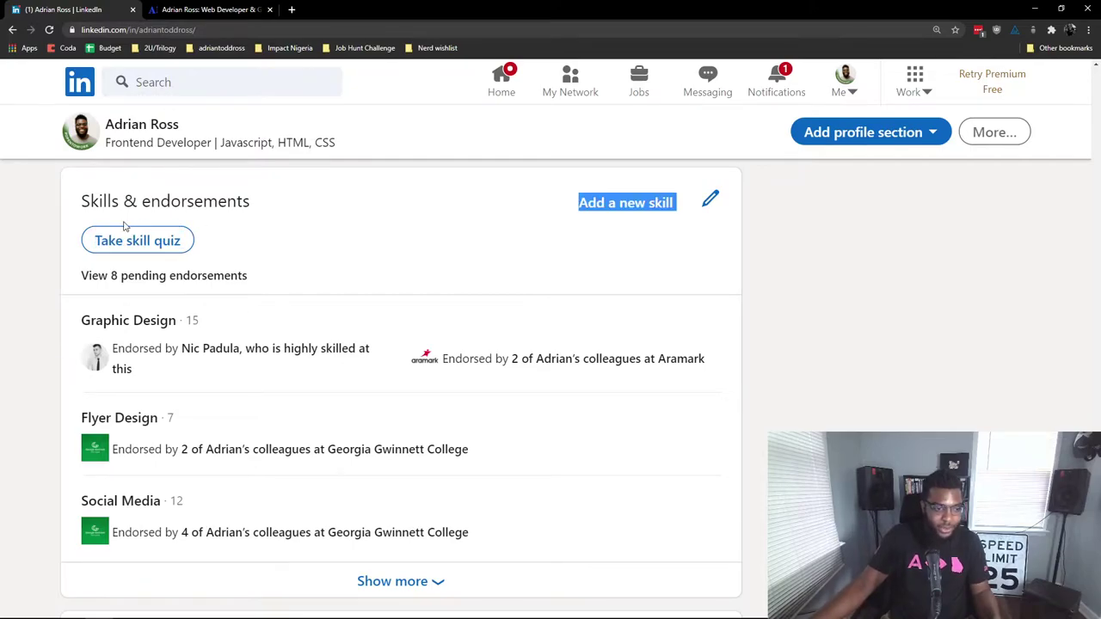
pyautogui.click(83, 205)
pyautogui.scroll(-1, 325, 298)
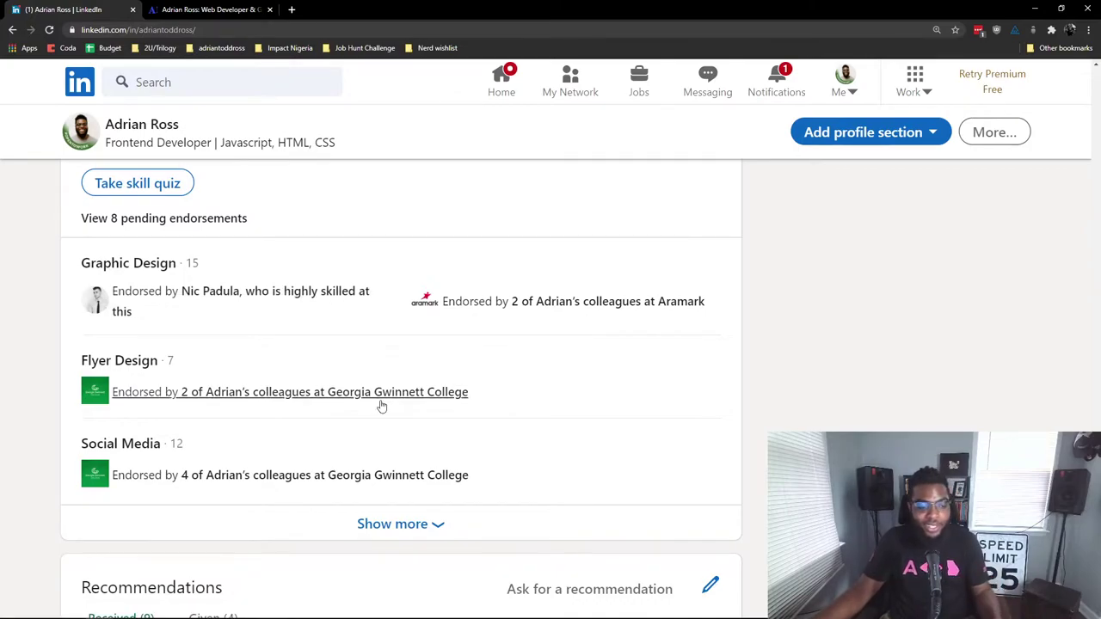
pyautogui.scroll(-3, 401, 388)
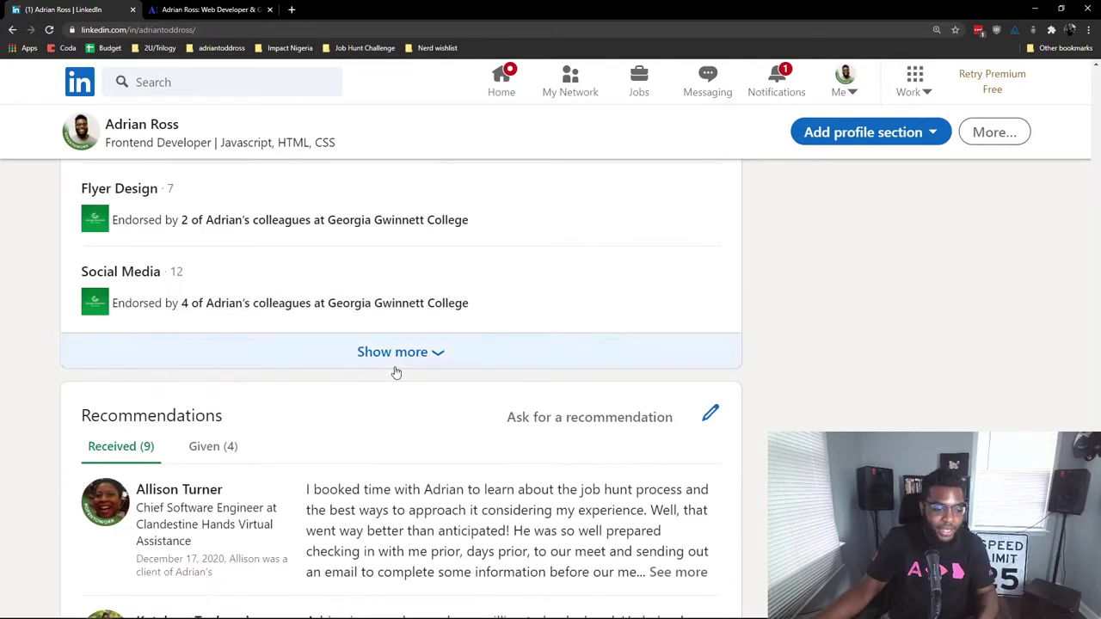
pyautogui.scroll(-2, 400, 389)
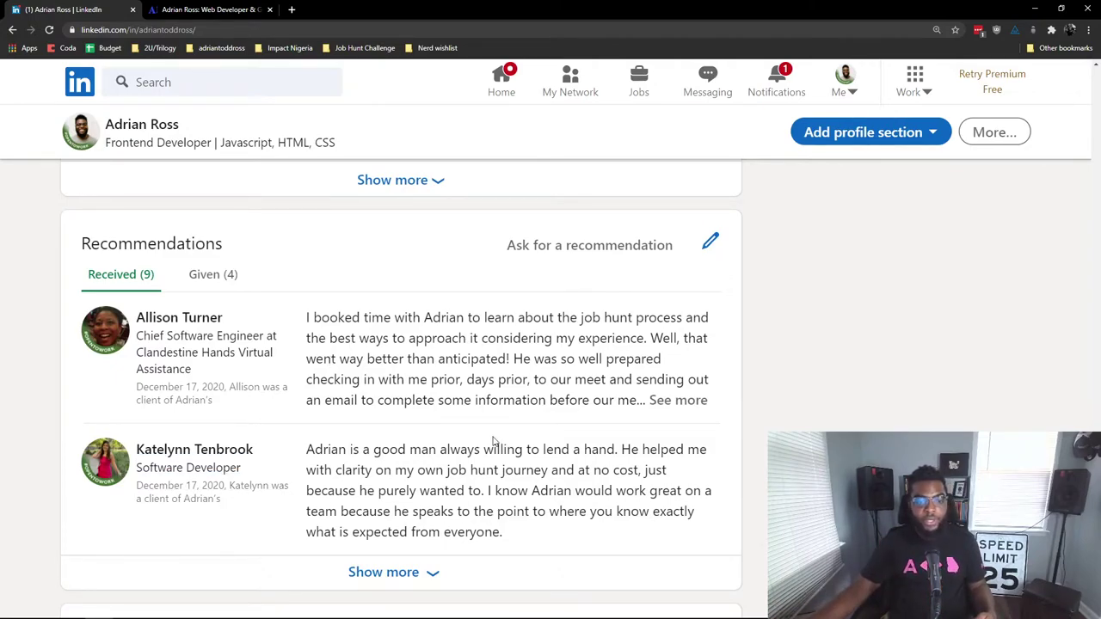
pyautogui.click(393, 571)
pyautogui.scroll(-2, 444, 462)
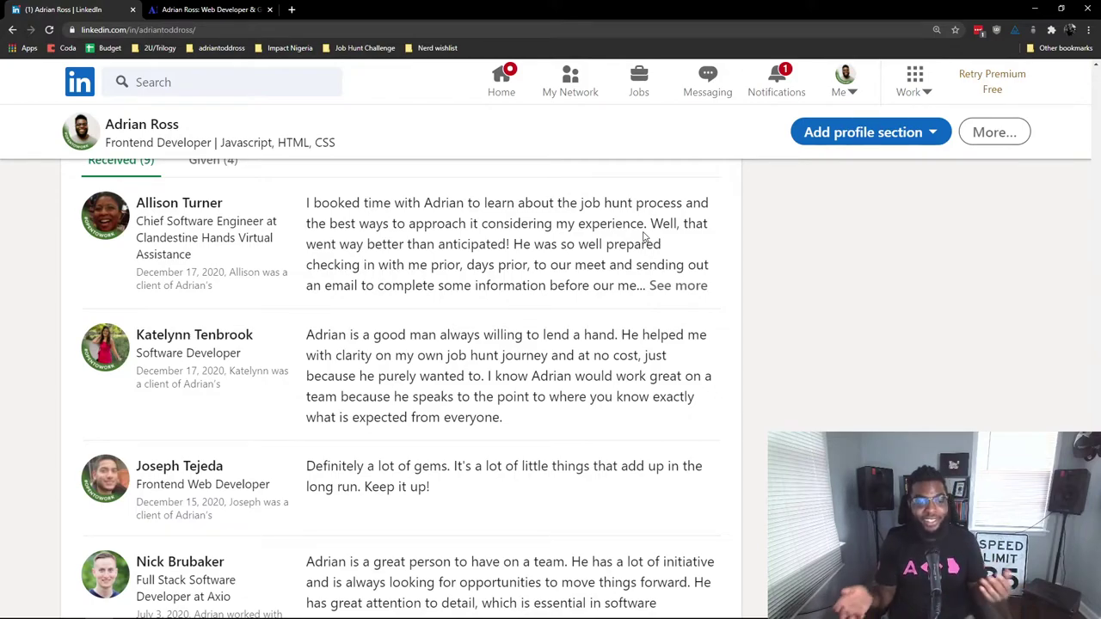
pyautogui.scroll(-3, 663, 231)
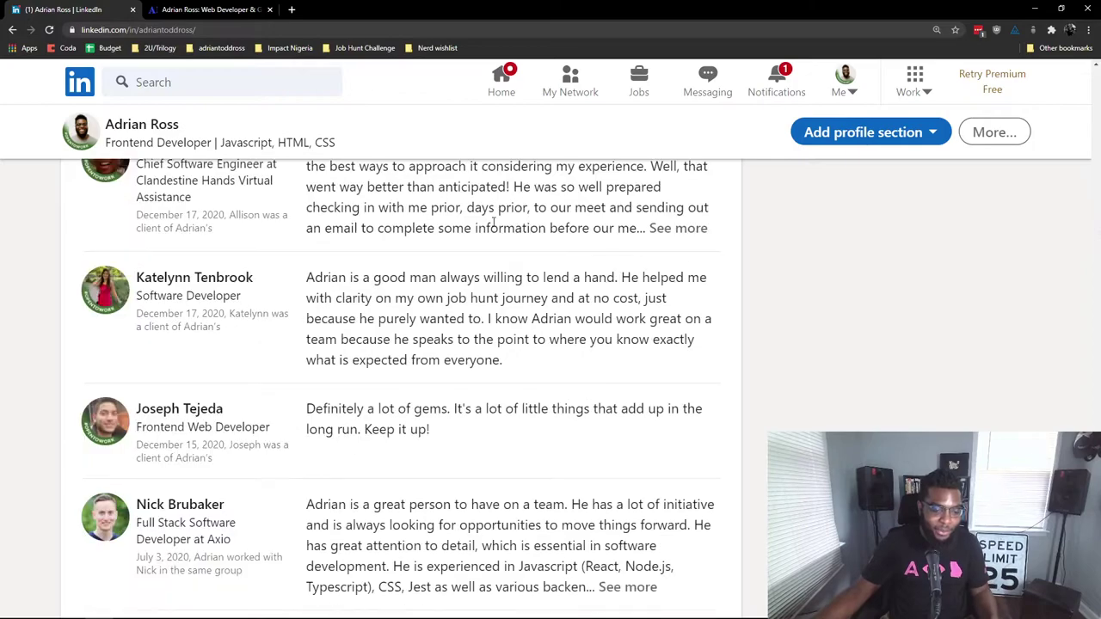
pyautogui.scroll(-3, 516, 284)
pyautogui.scroll(-2, 463, 313)
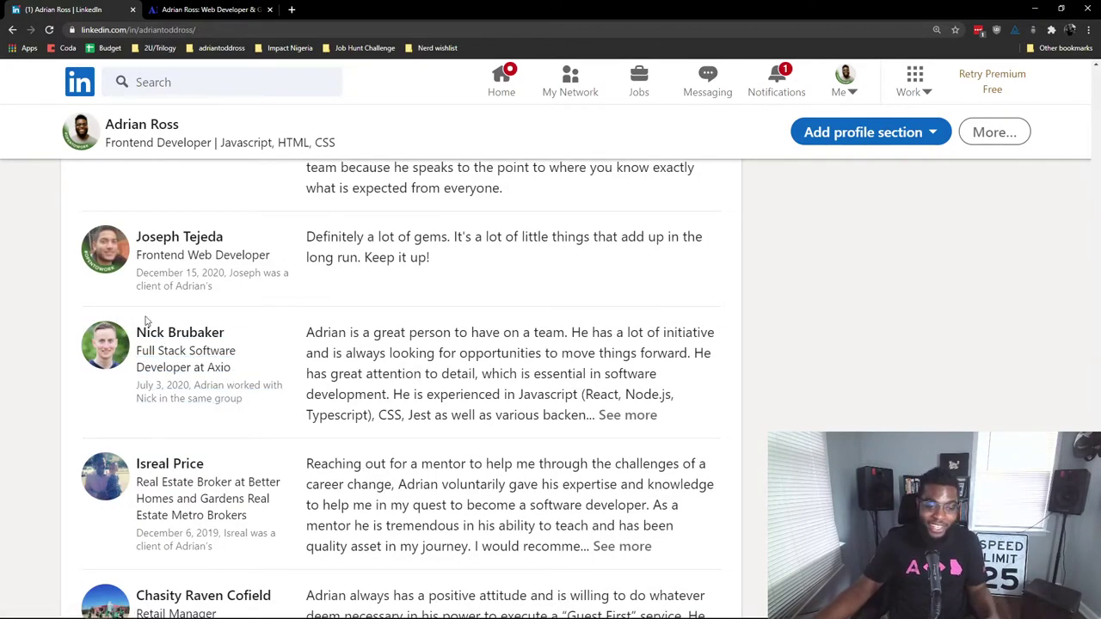
pyautogui.click(628, 415)
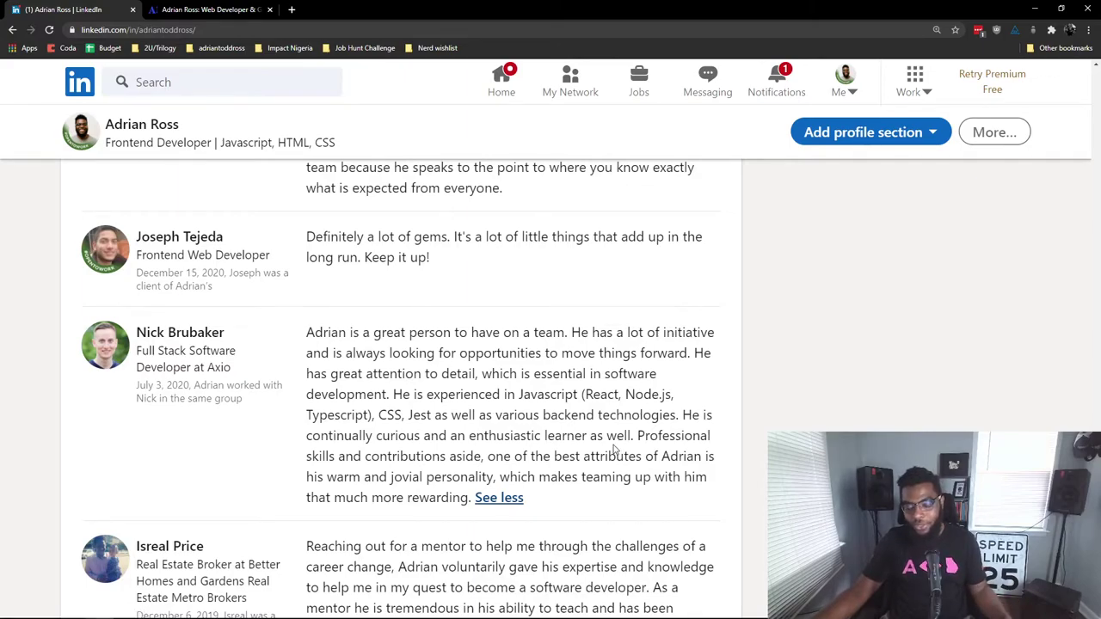
pyautogui.scroll(-1, 609, 436)
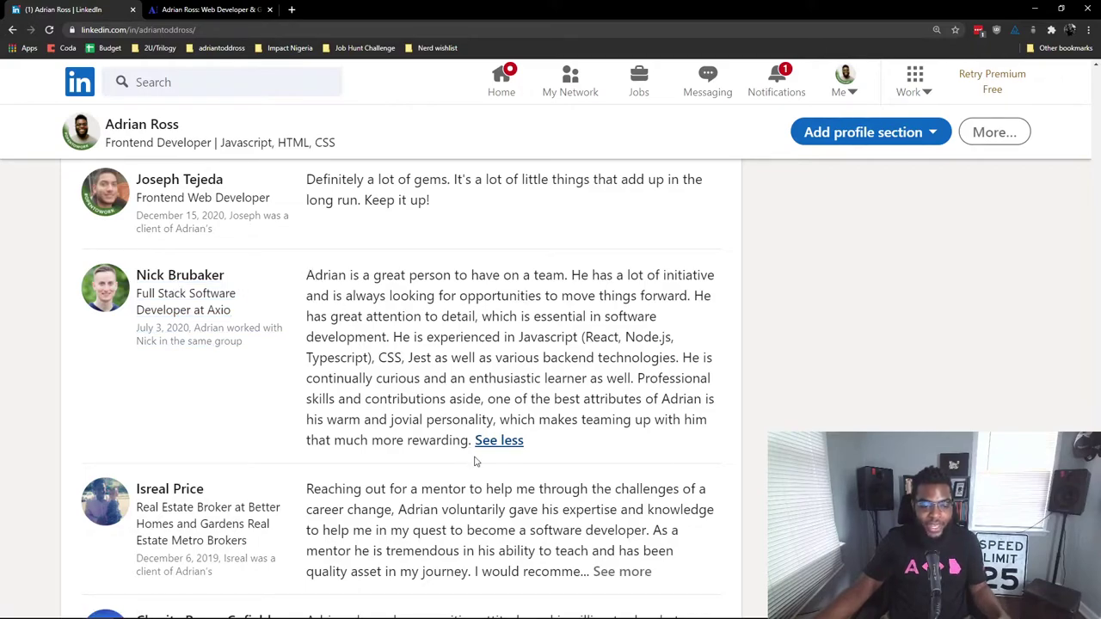
pyautogui.scroll(-2, 473, 462)
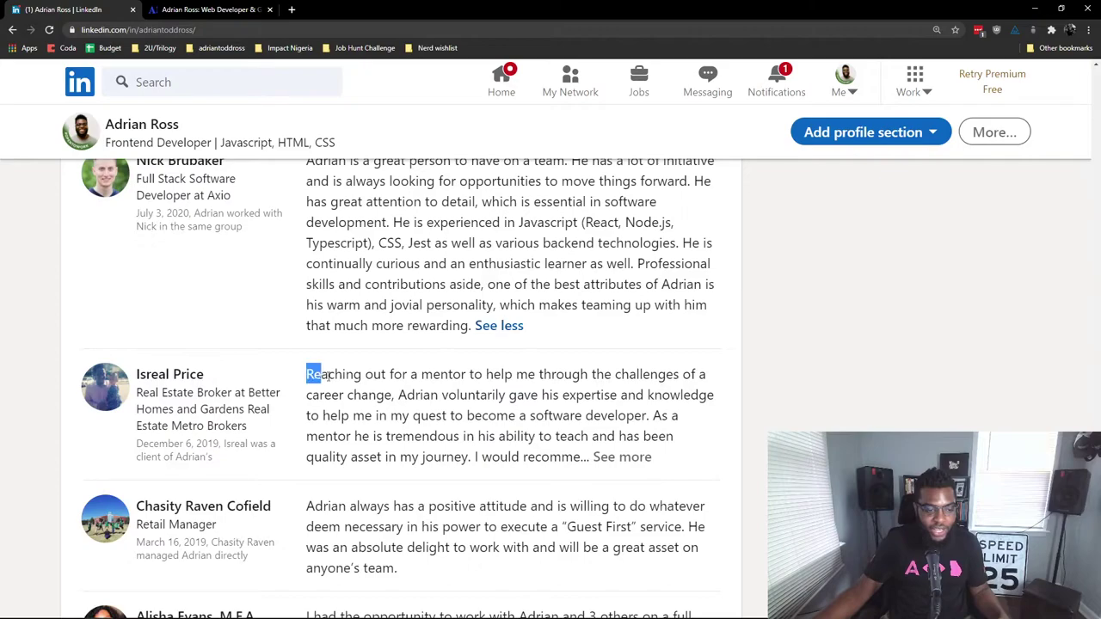
pyautogui.moveTo(329, 374); pyautogui.dragTo(582, 457)
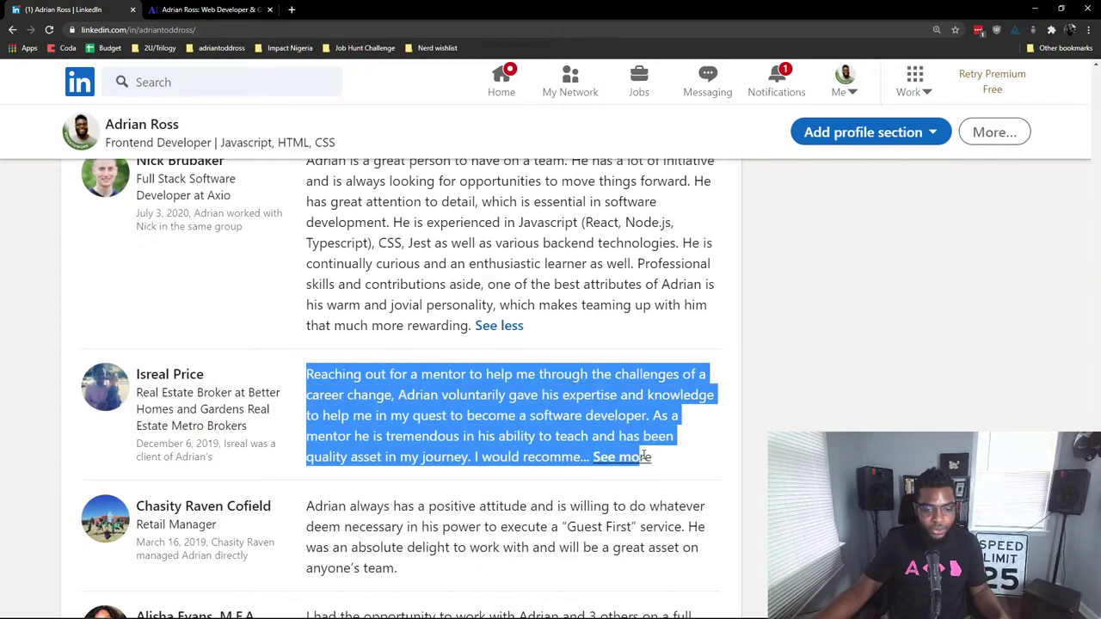
pyautogui.click(512, 418)
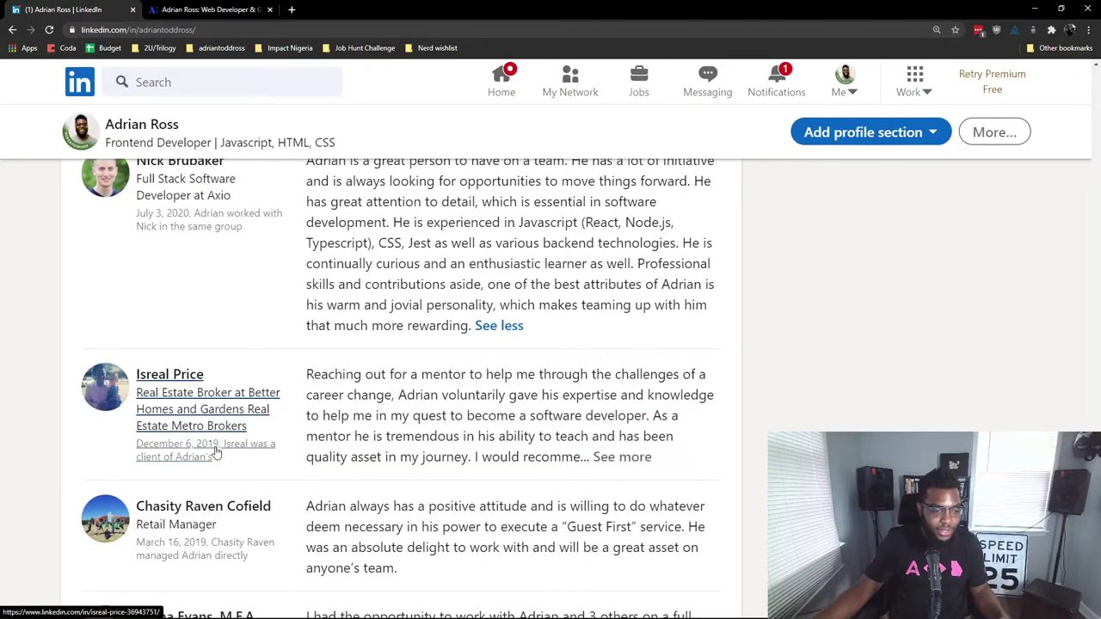
pyautogui.scroll(3, 215, 452)
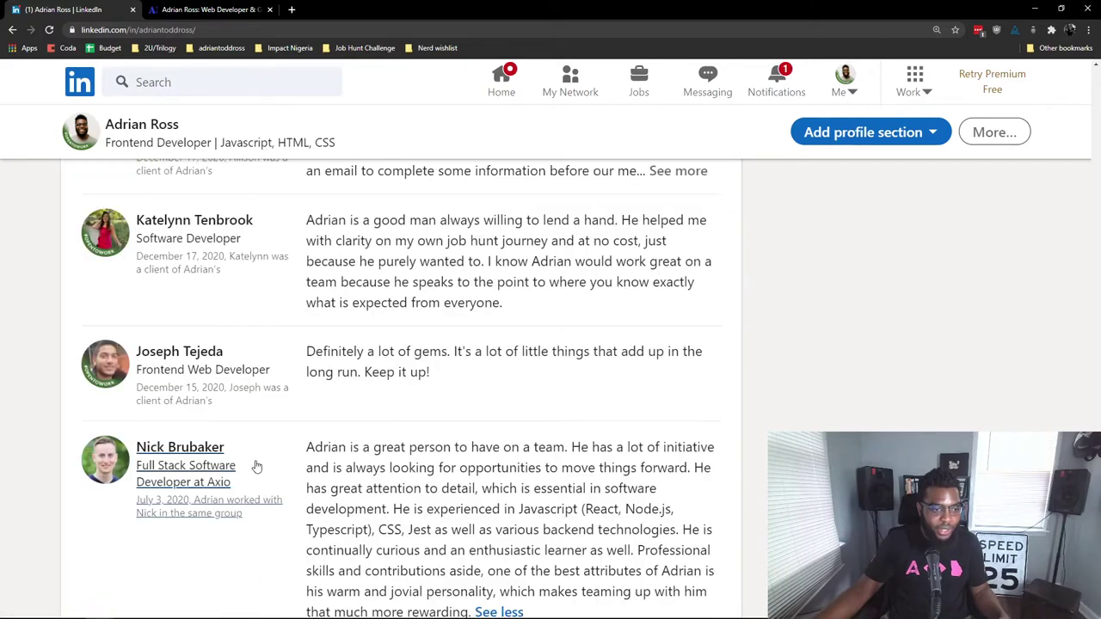
pyautogui.scroll(2, 172, 430)
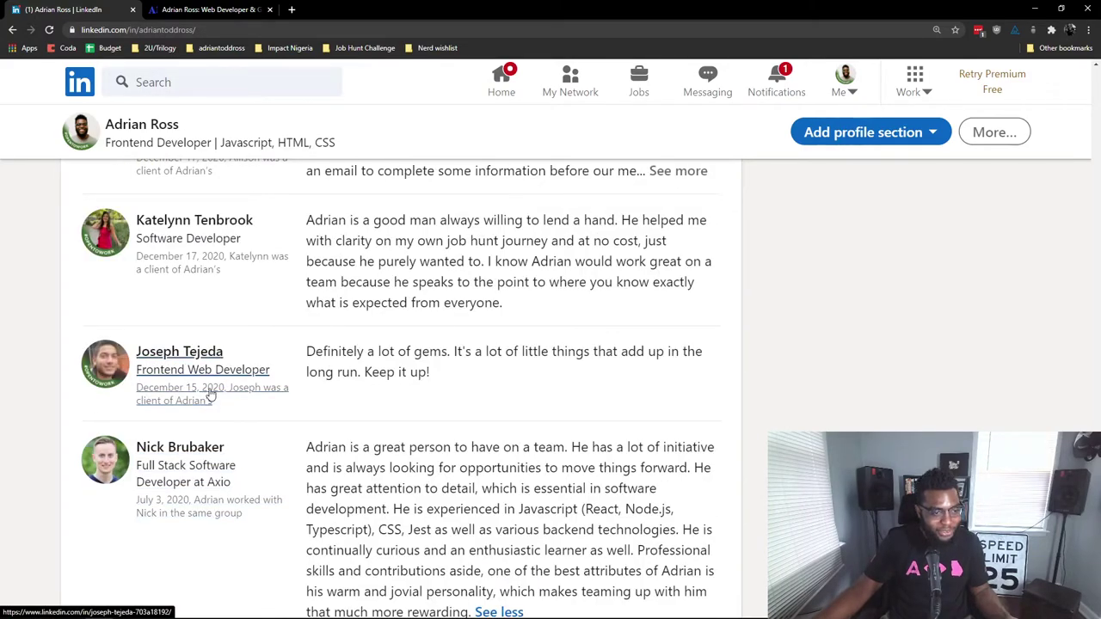
pyautogui.scroll(1, 210, 396)
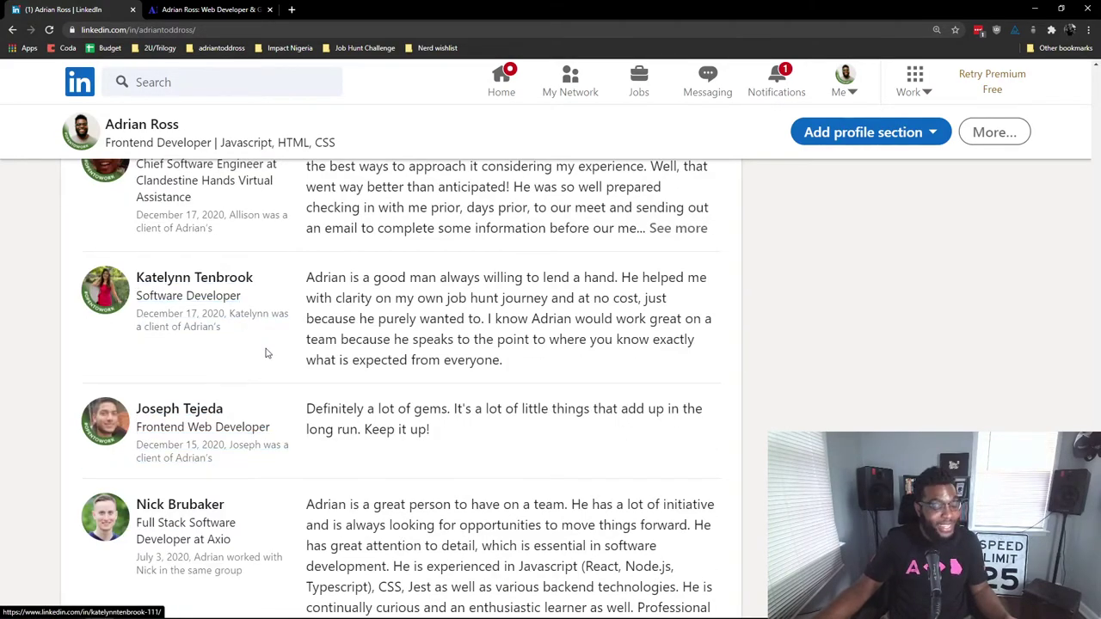
pyautogui.scroll(-1, 263, 395)
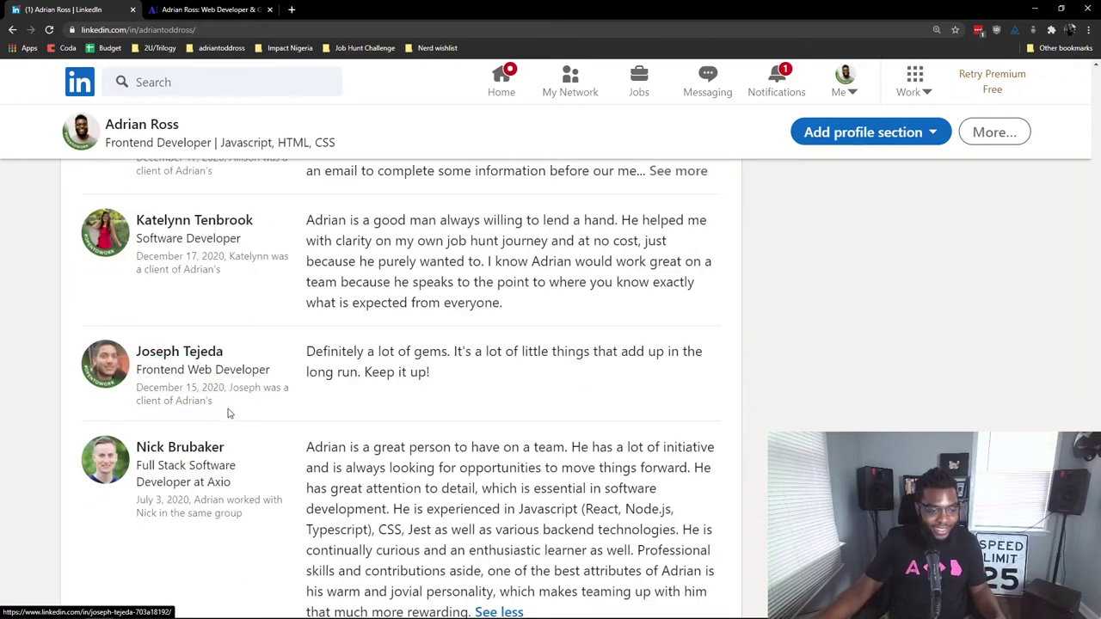
pyautogui.scroll(-1, 231, 383)
pyautogui.scroll(1, 344, 344)
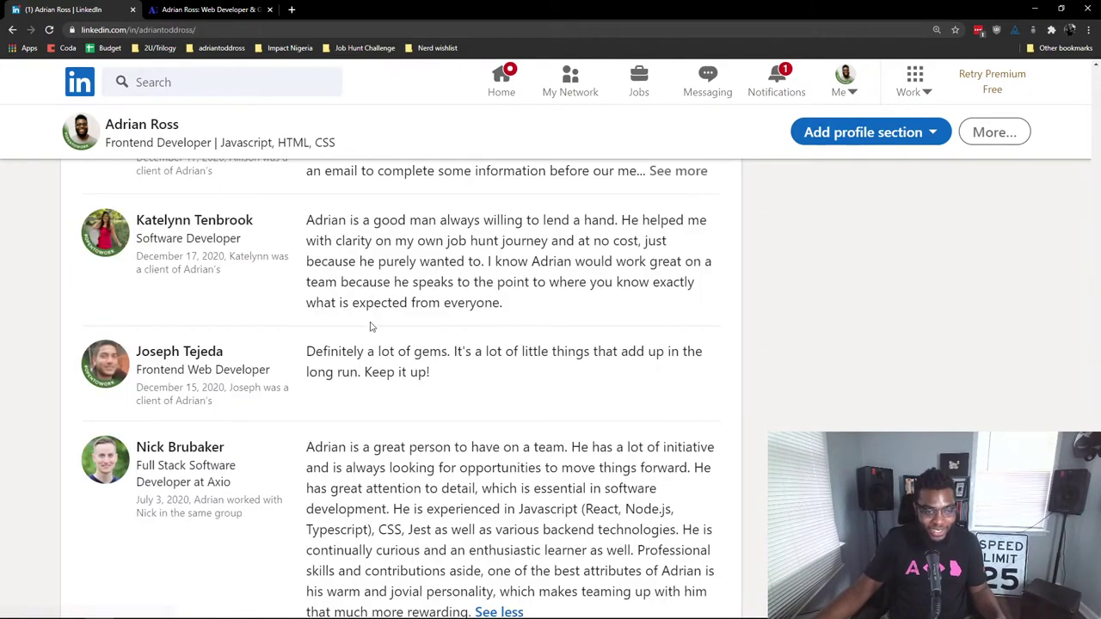
pyautogui.scroll(2, 344, 344)
pyautogui.scroll(2, 357, 344)
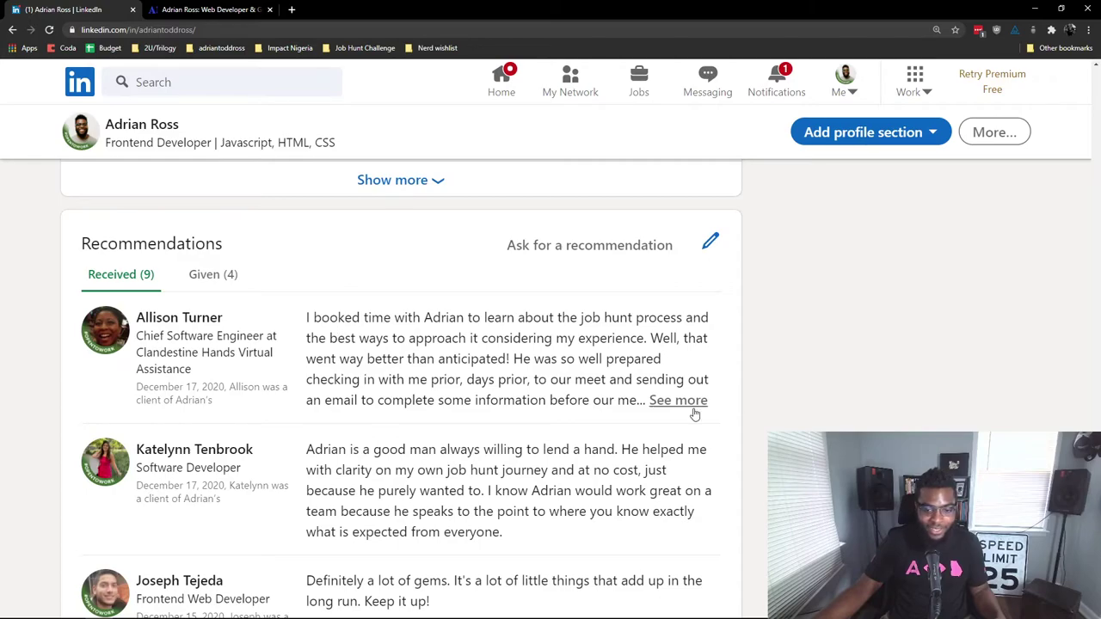
pyautogui.moveTo(307, 317)
pyautogui.mouseDown()
pyautogui.moveTo(587, 449)
pyautogui.moveTo(594, 411)
pyautogui.mouseUp()
pyautogui.click(578, 395)
pyautogui.scroll(-1, 604, 385)
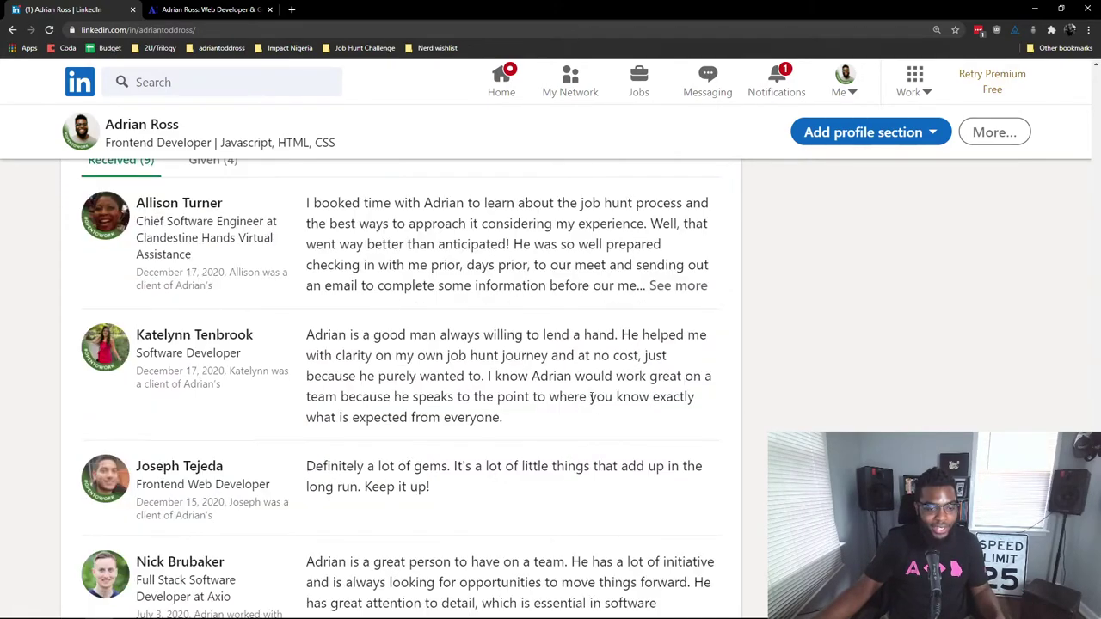
pyautogui.scroll(-2, 594, 388)
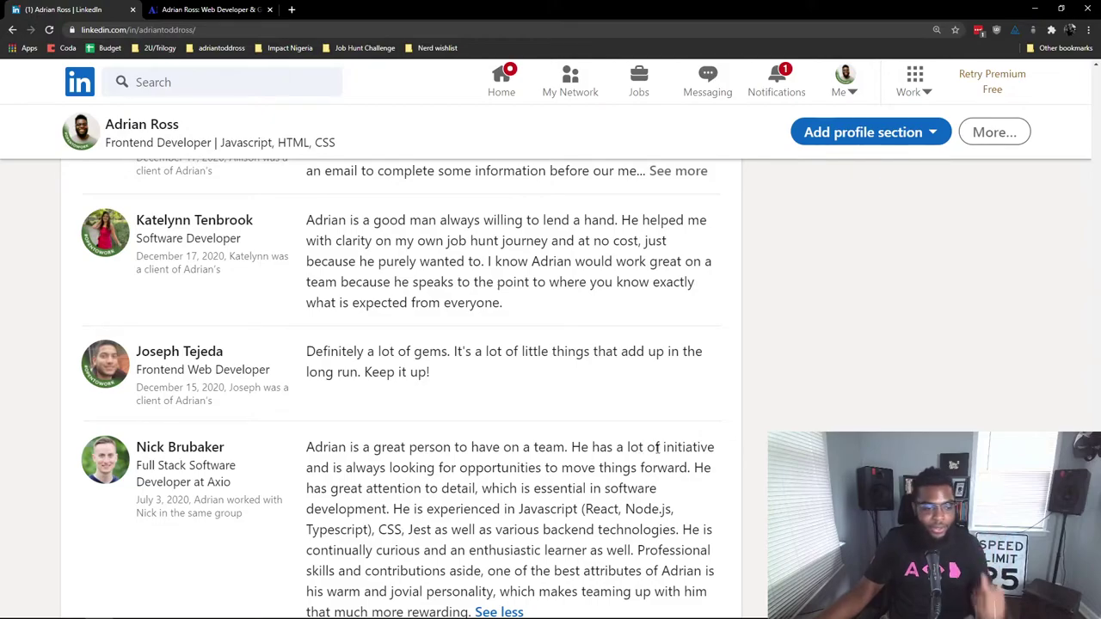
pyautogui.scroll(-2, 641, 447)
pyautogui.scroll(-4, 702, 414)
pyautogui.scroll(-3, 697, 395)
pyautogui.scroll(-3, 688, 387)
pyautogui.scroll(-2, 685, 381)
pyautogui.scroll(-3, 684, 381)
pyautogui.scroll(4, 873, 374)
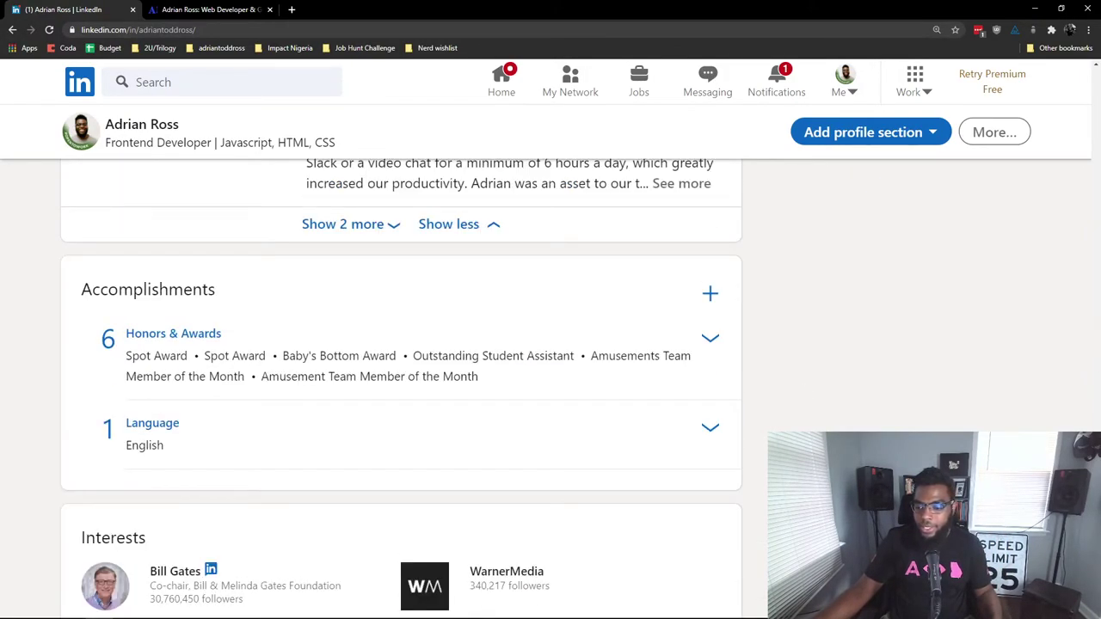
pyautogui.scroll(15, 551, 344)
pyautogui.scroll(10, 550, 344)
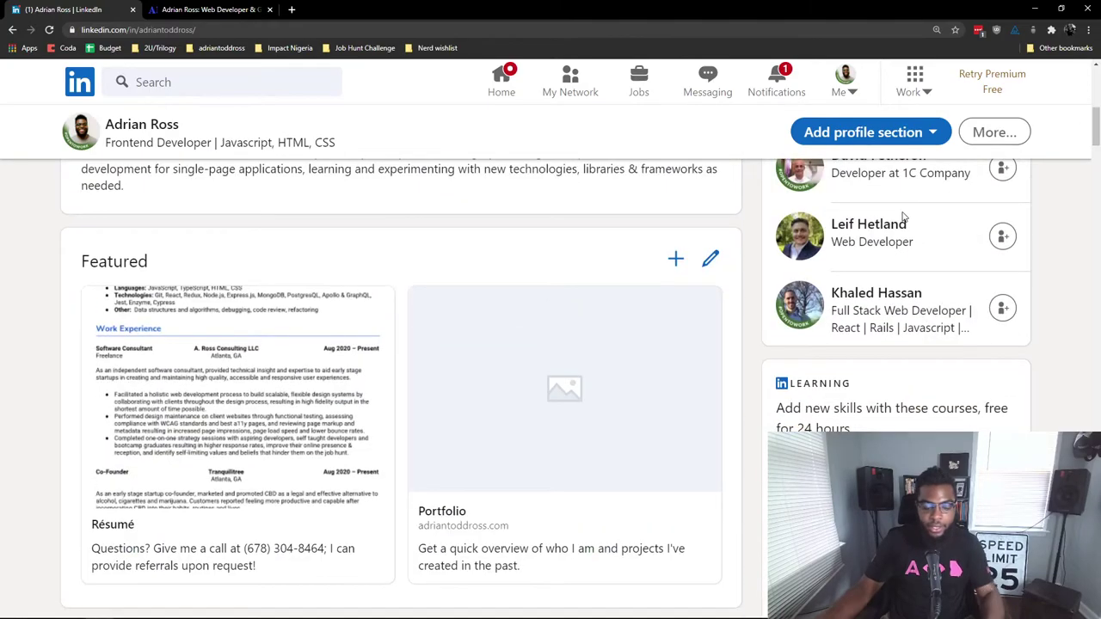
pyautogui.scroll(-3, 563, 430)
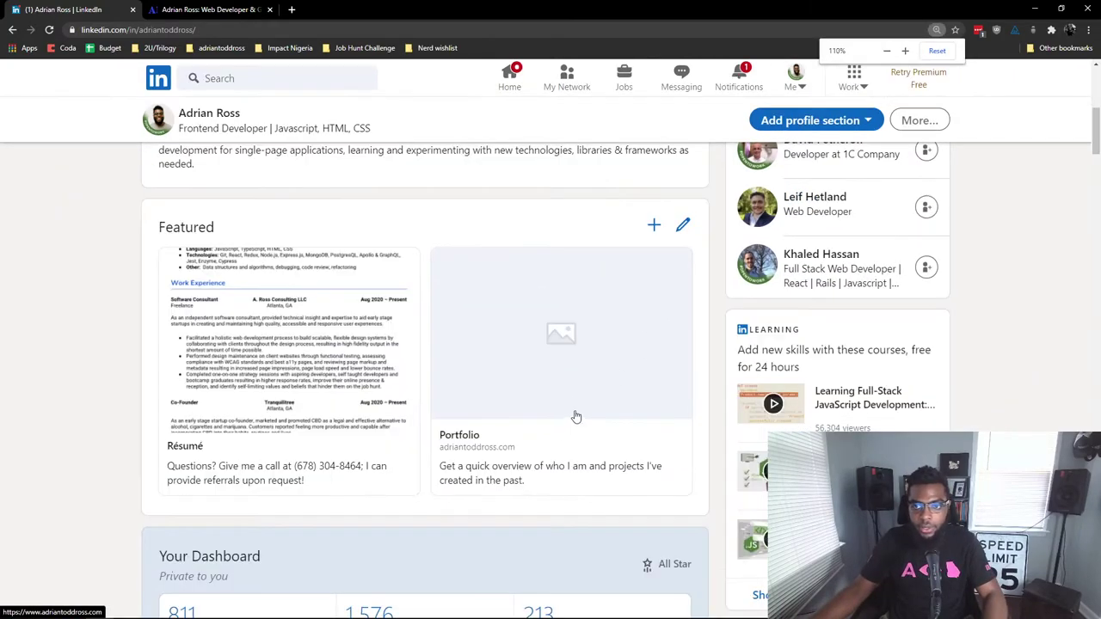
pyautogui.scroll(5, 590, 405)
pyautogui.scroll(5, 590, 405)
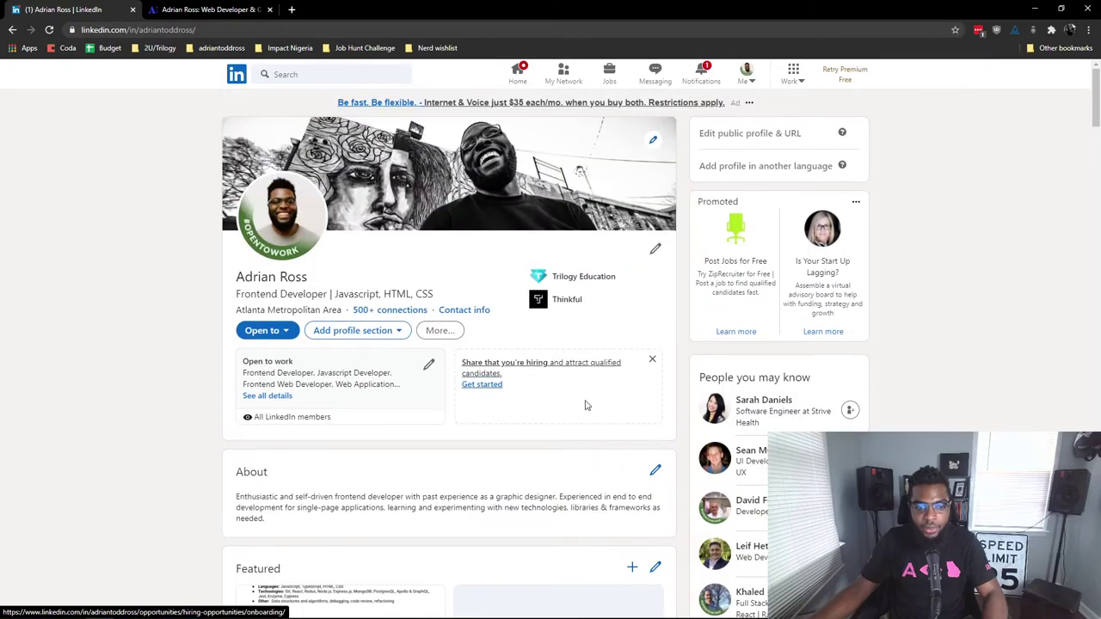
# Step: Open the contact info's github.com link in a new tab and view that GitHub profile
pyautogui.click(465, 311)
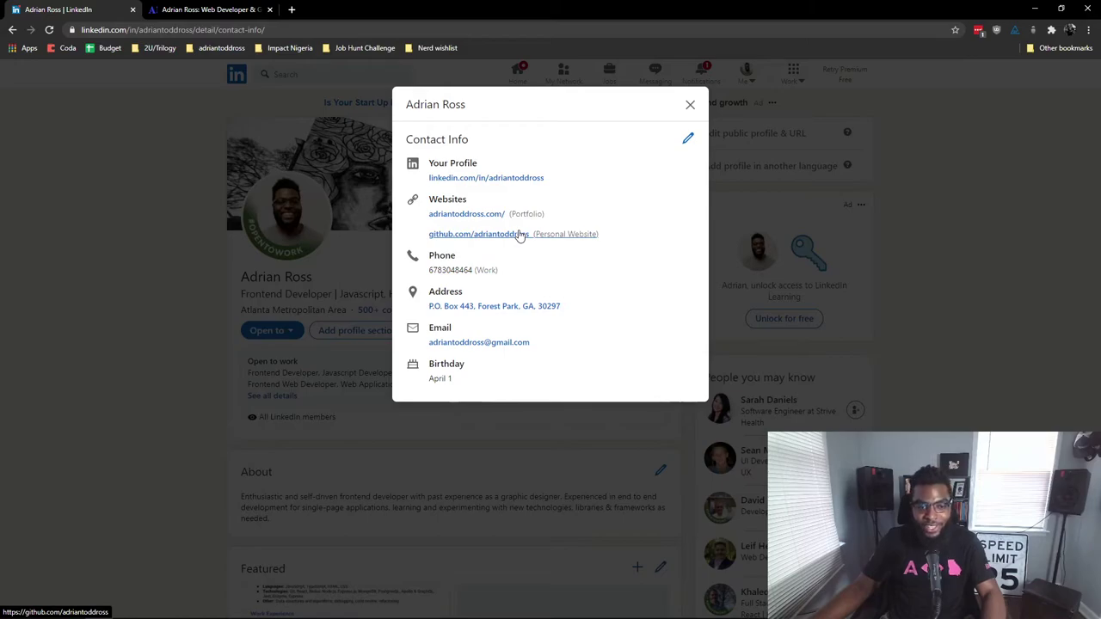
pyautogui.rightClick(519, 235)
pyautogui.click(568, 245)
pyautogui.click(206, 10)
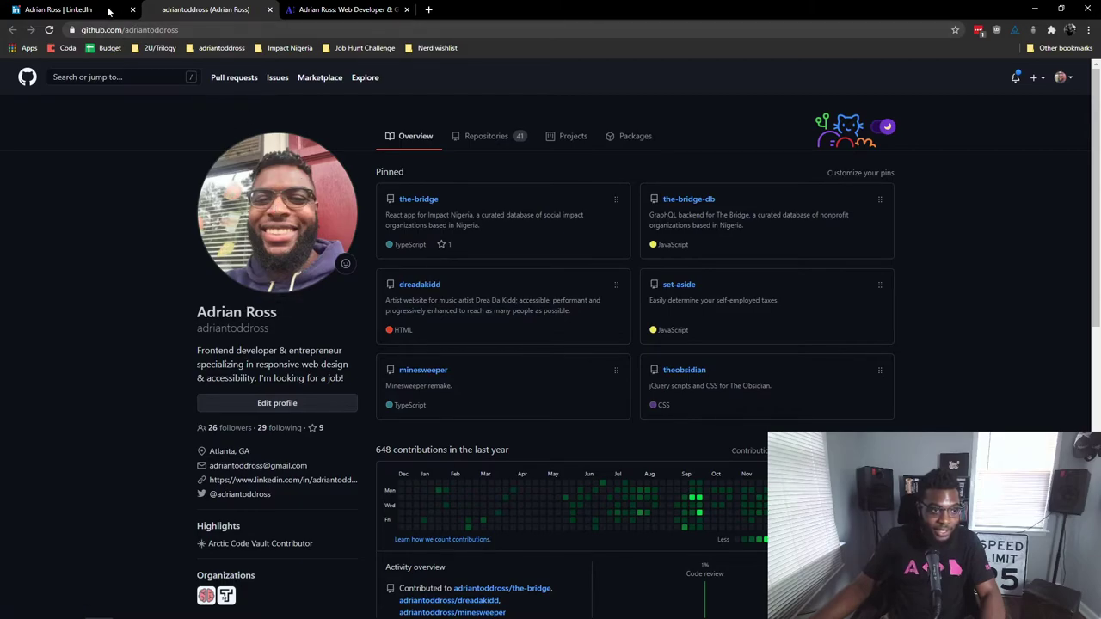
# Step: Close LinkedIn's contact info and compare the LinkedIn and GitHub profile tabs
pyautogui.click(69, 10)
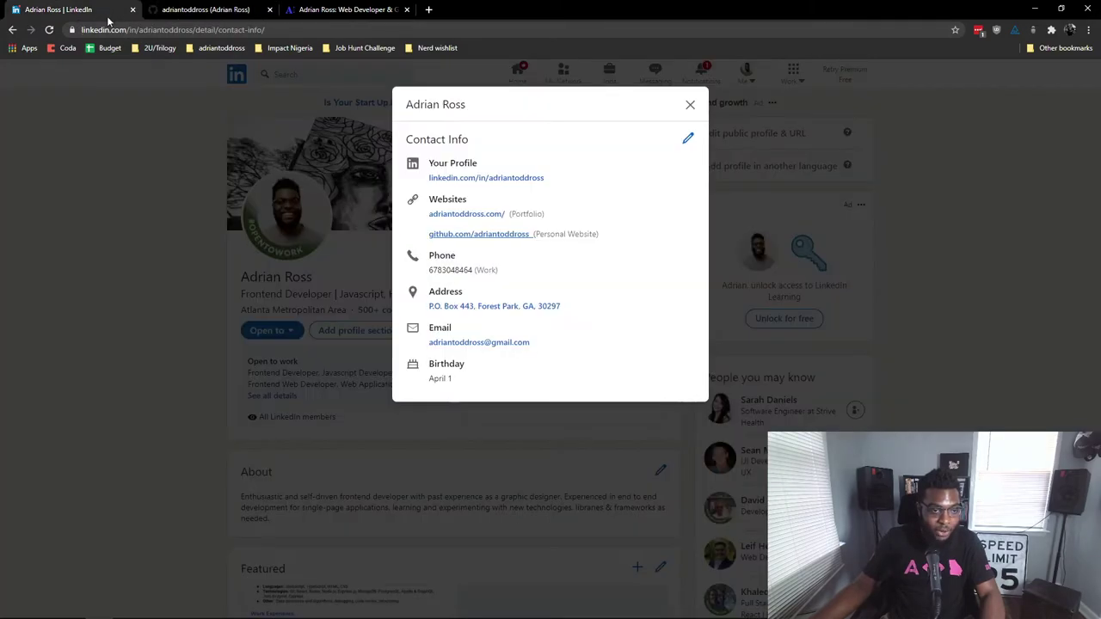
pyautogui.click(693, 104)
pyautogui.click(205, 9)
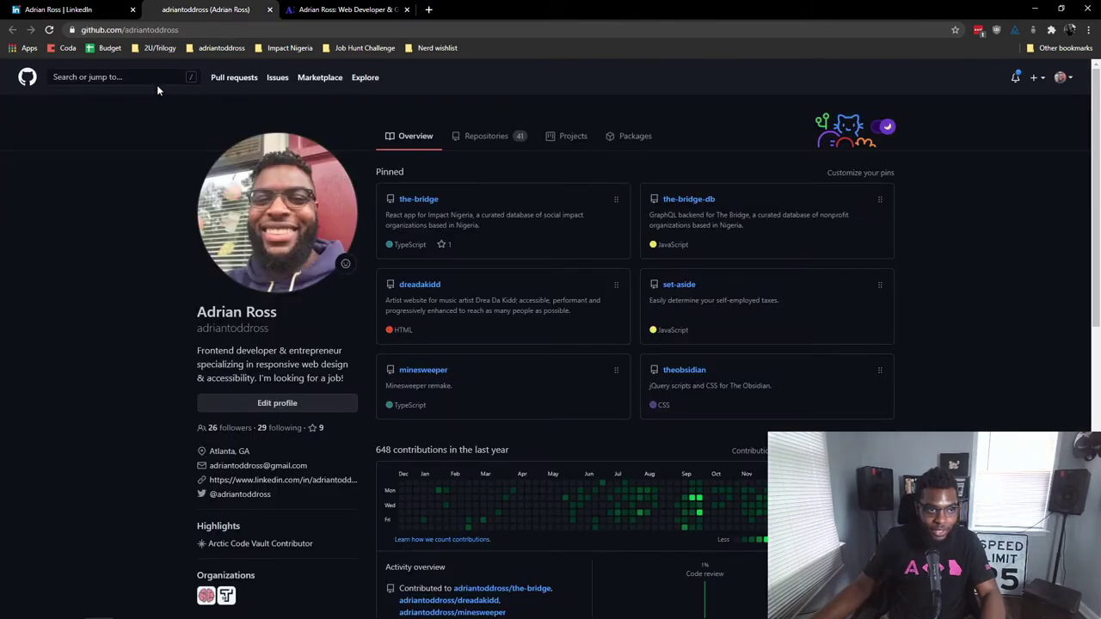
pyautogui.click(69, 9)
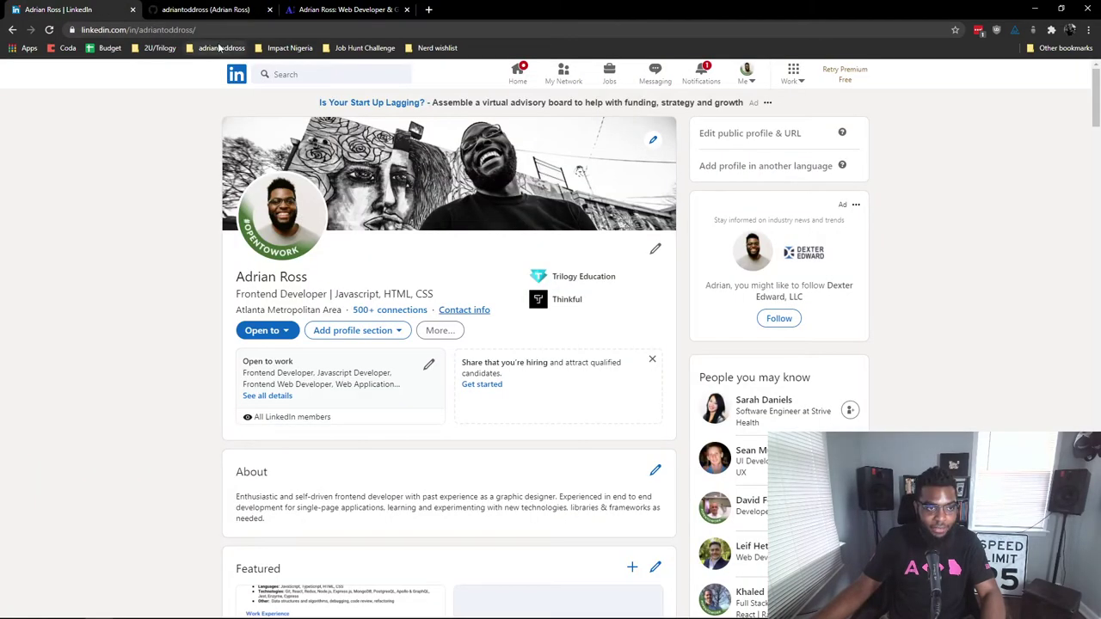
pyautogui.click(230, 10)
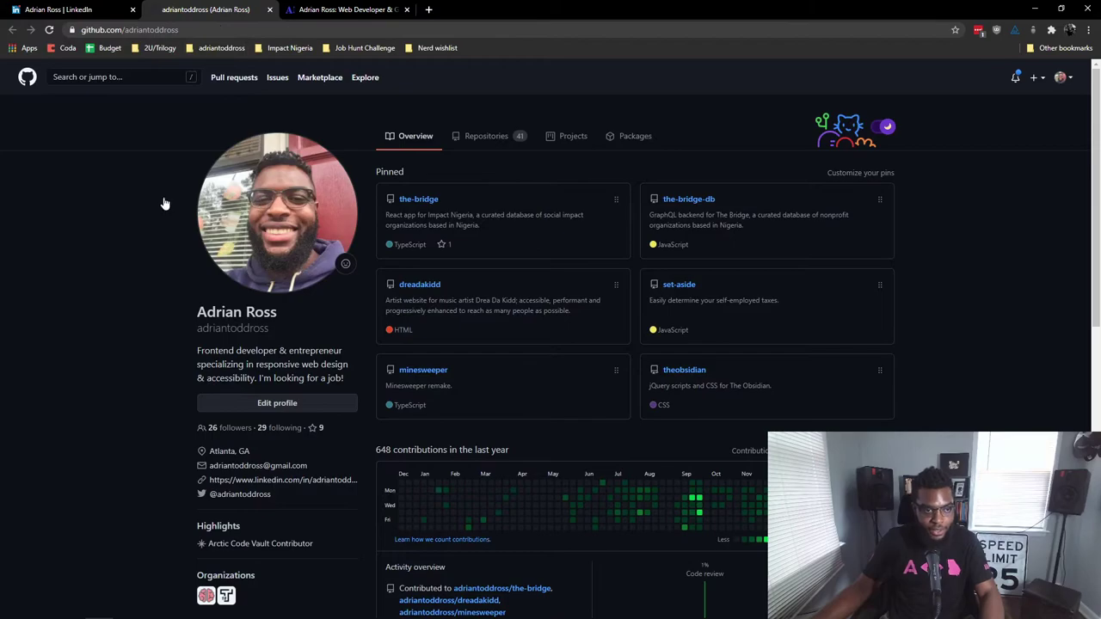
pyautogui.click(100, 10)
pyautogui.click(207, 9)
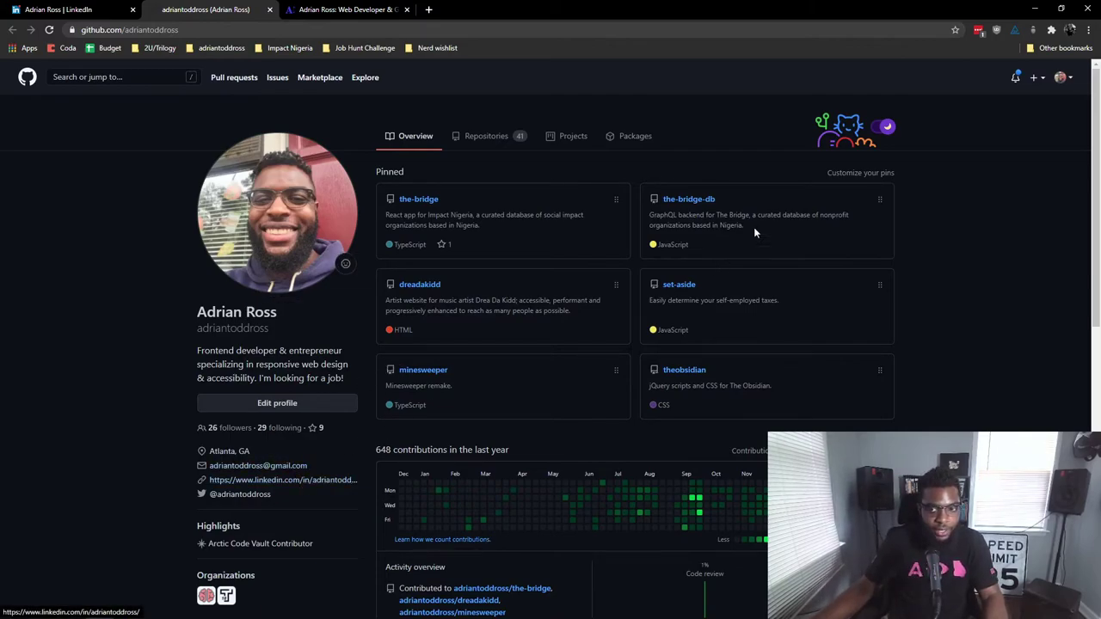
# Step: Switch GitHub to the light theme, then reopen contact info on the LinkedIn profile
pyautogui.click(884, 126)
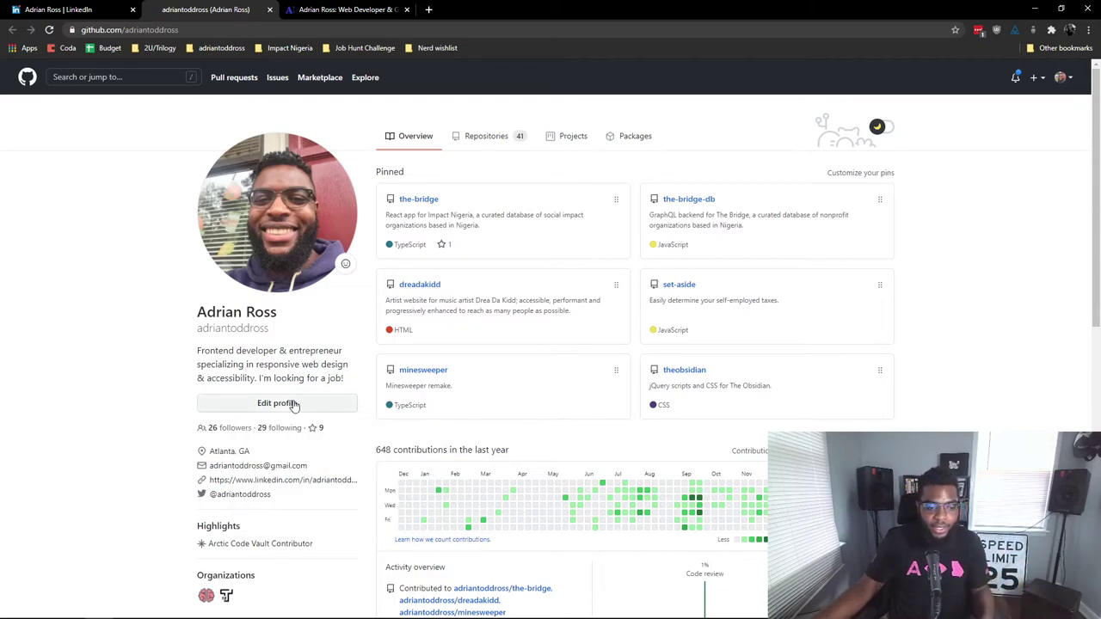
pyautogui.scroll(-2, 339, 445)
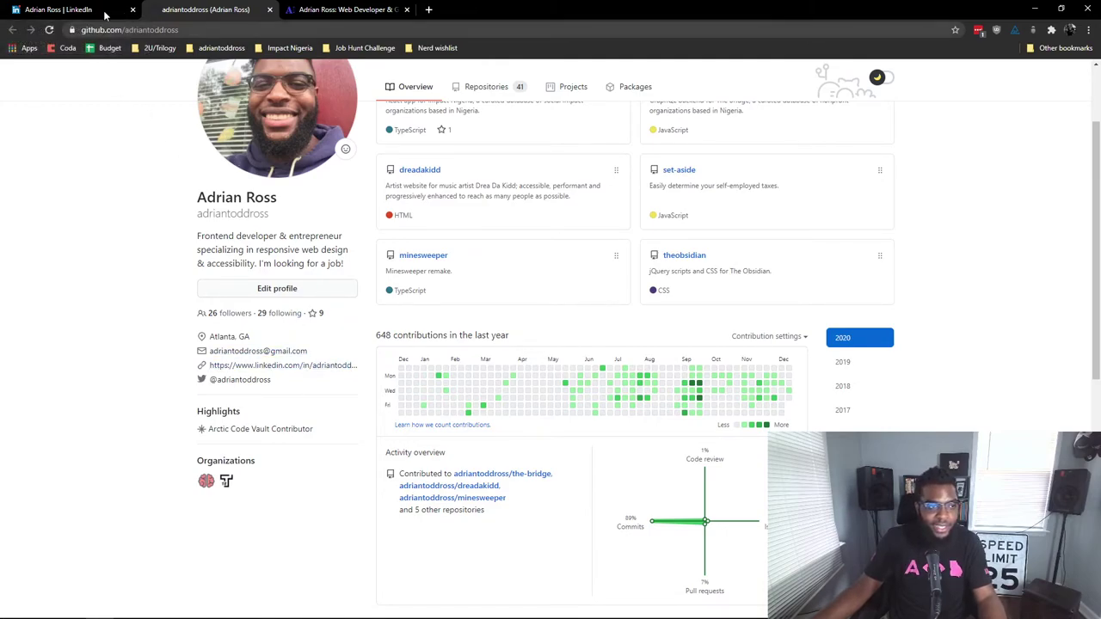
pyautogui.click(69, 10)
pyautogui.click(464, 309)
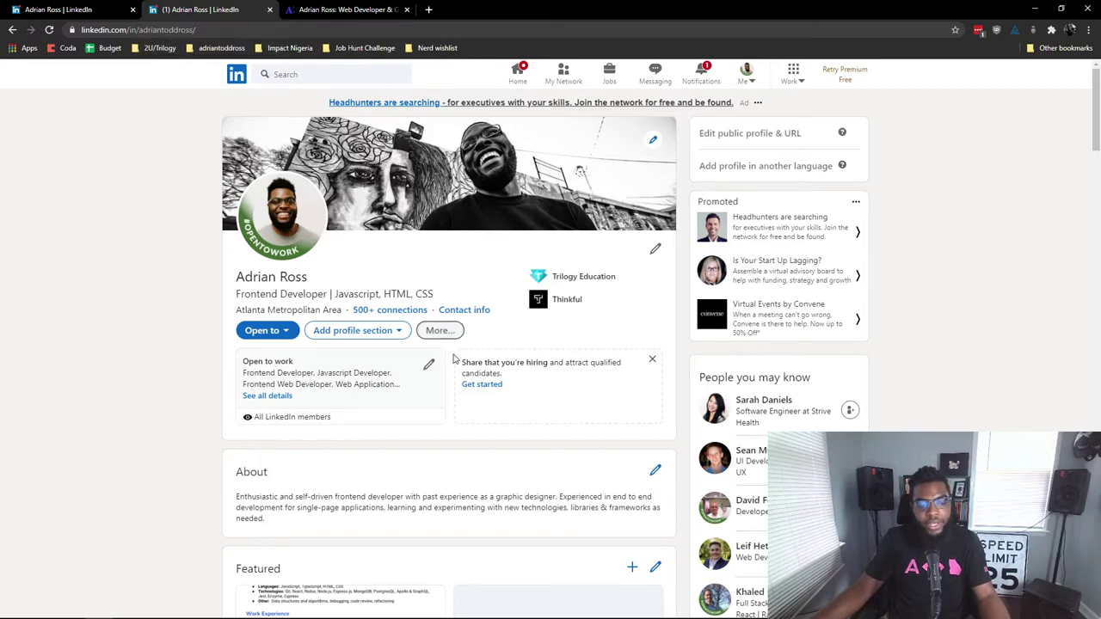
pyautogui.scroll(-3, 482, 494)
pyautogui.scroll(-3, 473, 439)
pyautogui.scroll(-3, 474, 439)
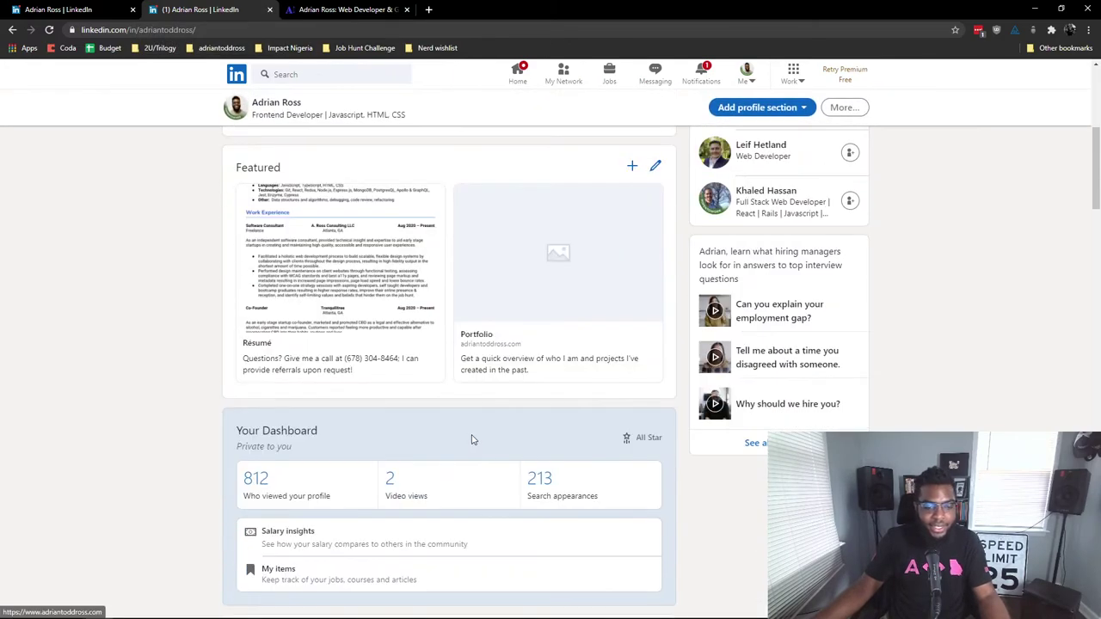
pyautogui.scroll(-3, 473, 435)
pyautogui.scroll(-1, 413, 498)
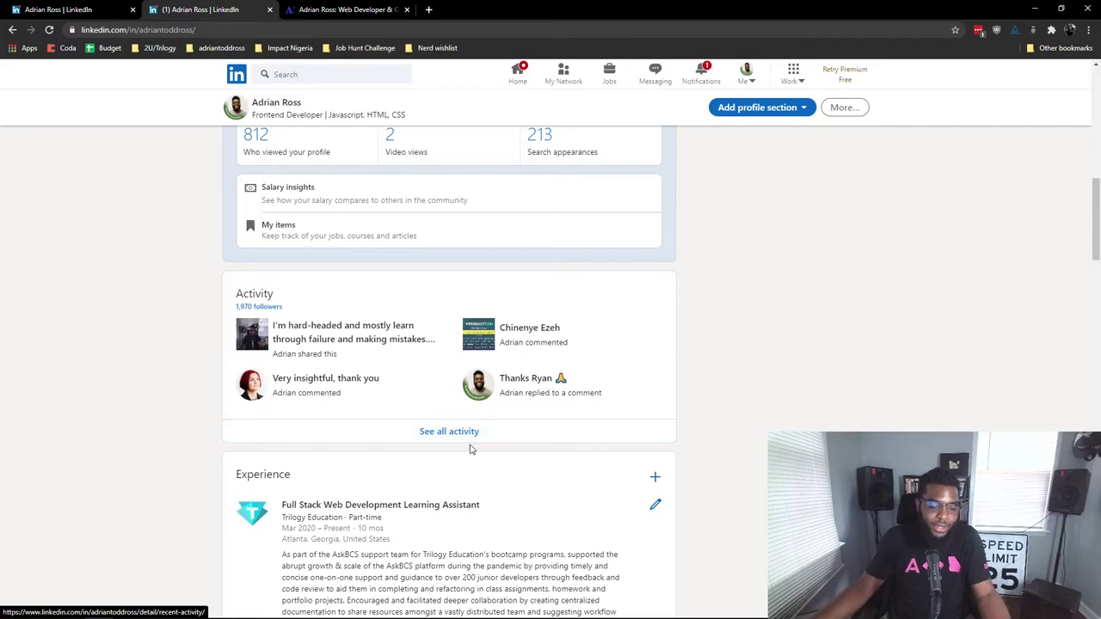
pyautogui.scroll(1, 482, 430)
pyautogui.scroll(2, 620, 347)
pyautogui.scroll(2, 548, 370)
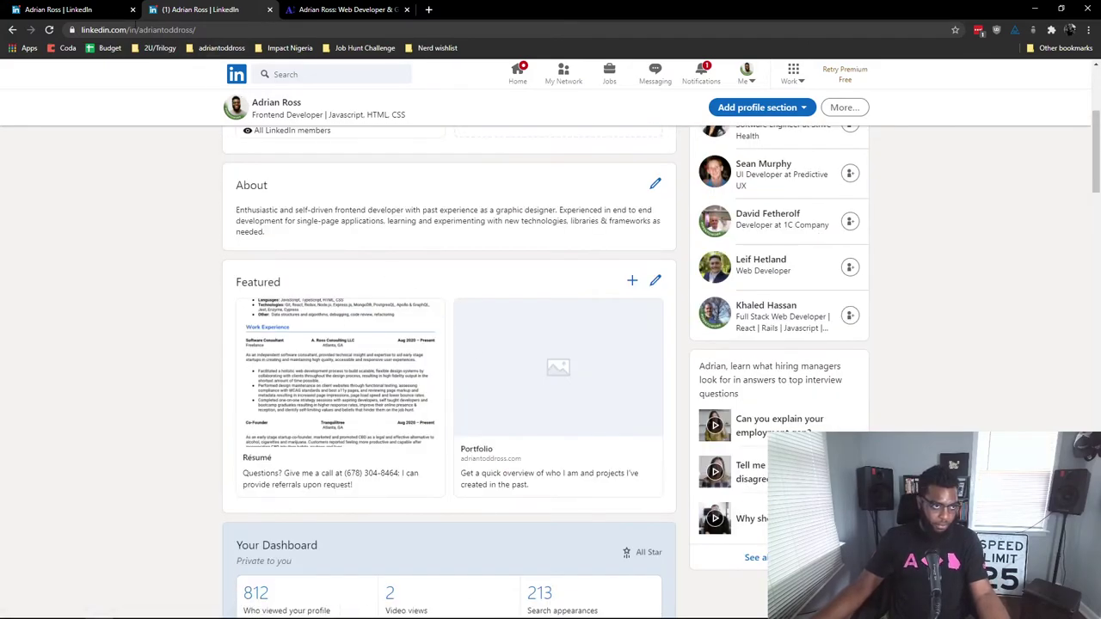
pyautogui.scroll(3, 492, 232)
pyautogui.scroll(3, 491, 232)
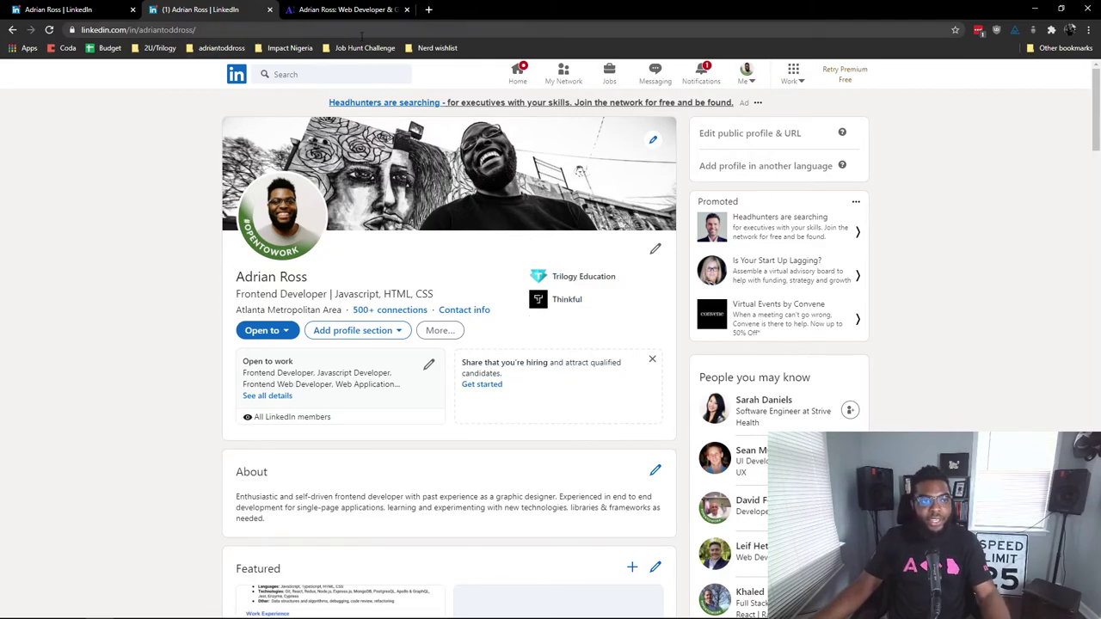
# Step: Reopen the LinkedIn profile's contact info listing the GitHub website
pyautogui.click(464, 310)
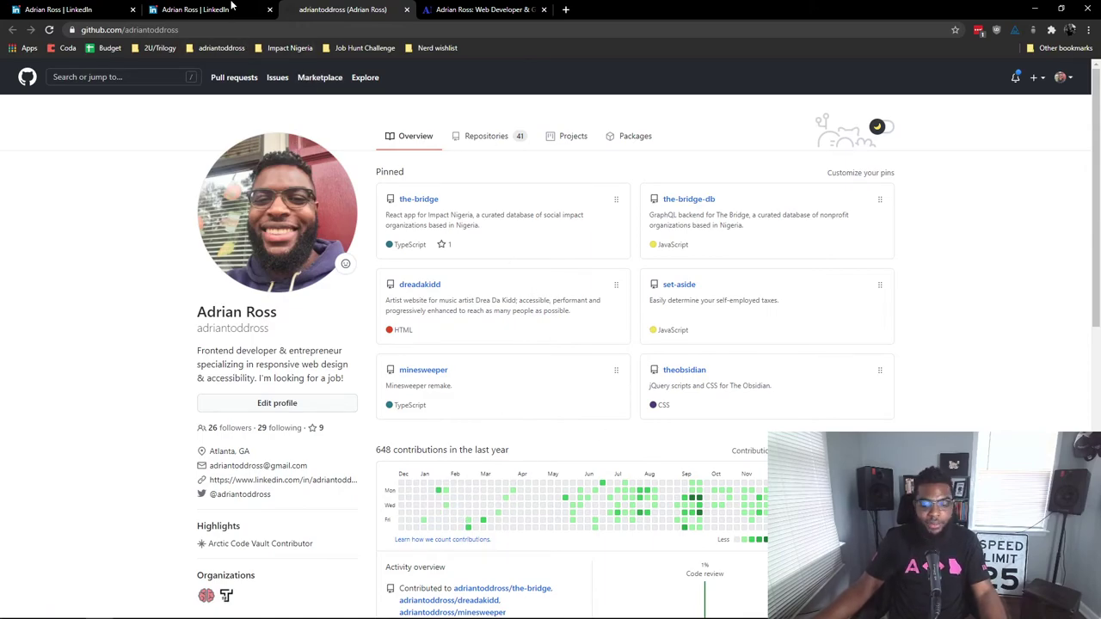
pyautogui.scroll(-2, 514, 242)
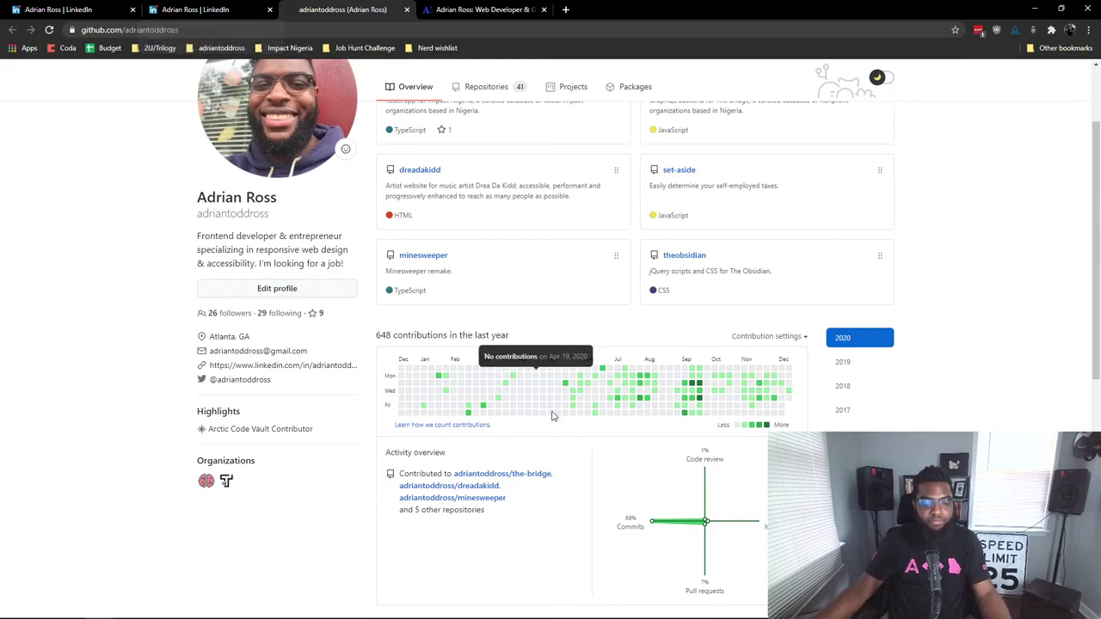
pyautogui.scroll(3, 514, 344)
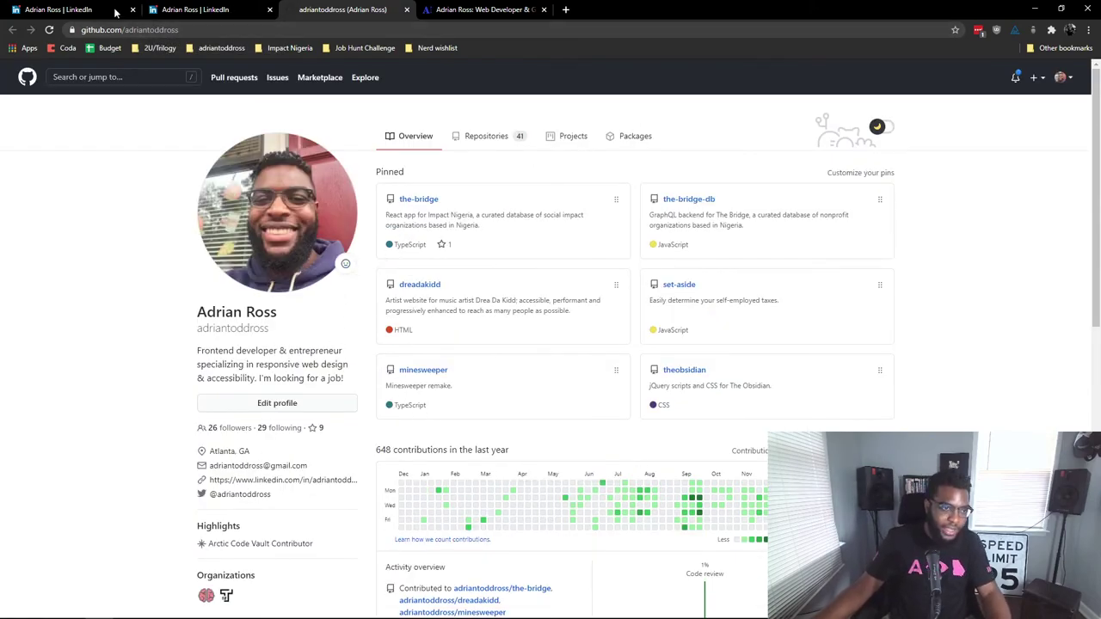
# Step: Jump back to the first LinkedIn tab with Ctrl+1
pyautogui.hotkey('ctrl', '1')
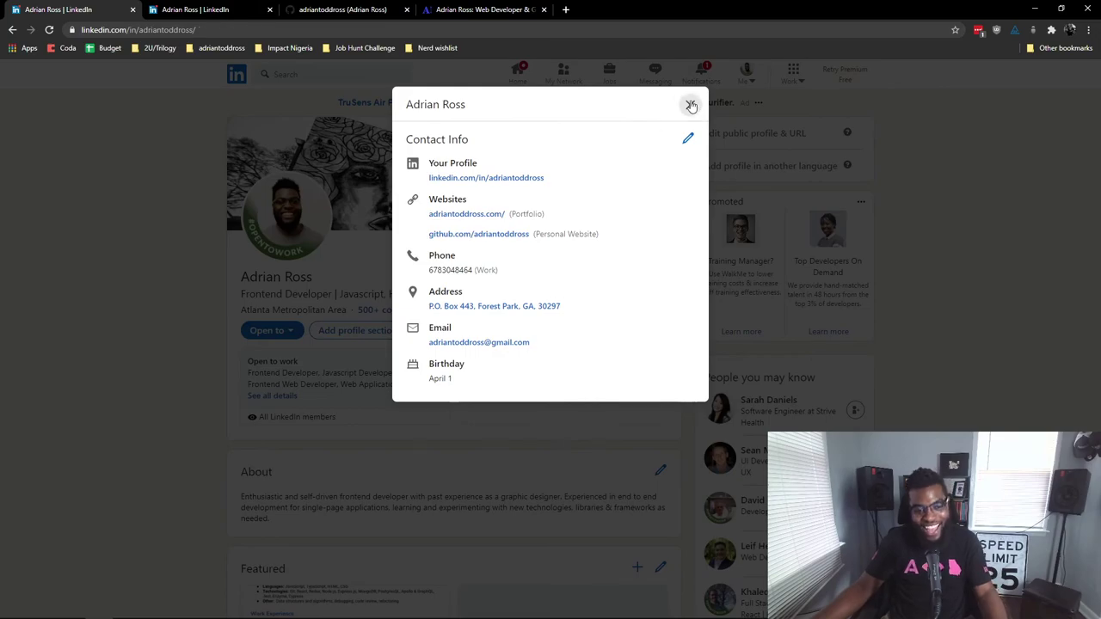
# Step: Close the Contact Info dialog to reveal the profile header, About and Featured sections
pyautogui.click(688, 105)
pyautogui.scroll(-2, 529, 400)
pyautogui.scroll(-1, 540, 398)
pyautogui.scroll(-1, 540, 398)
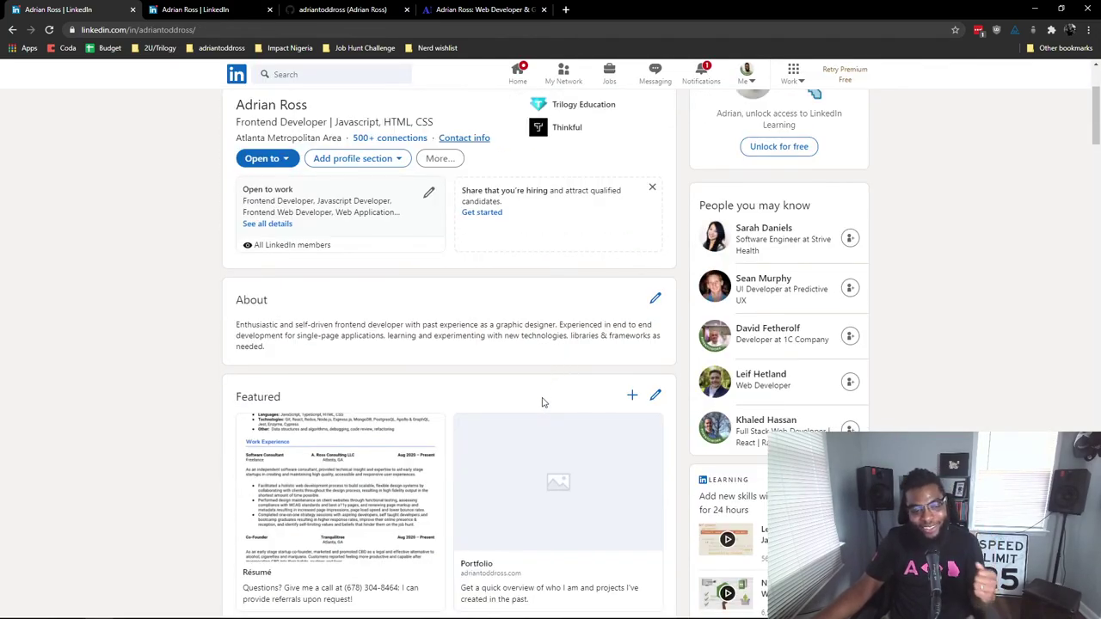
pyautogui.scroll(1, 549, 357)
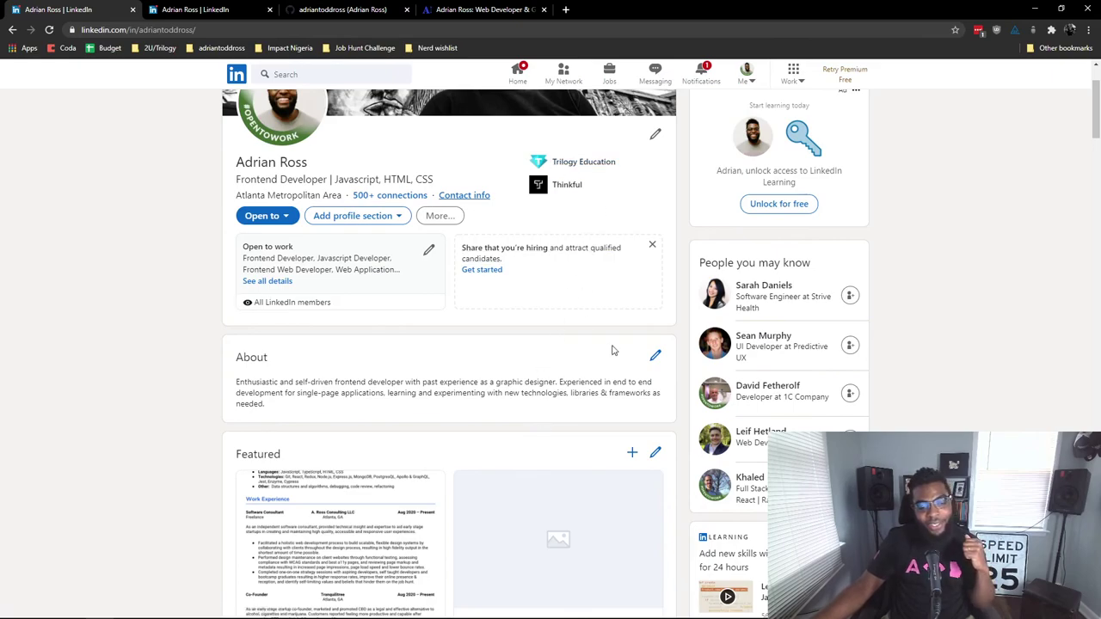
pyautogui.scroll(1, 594, 301)
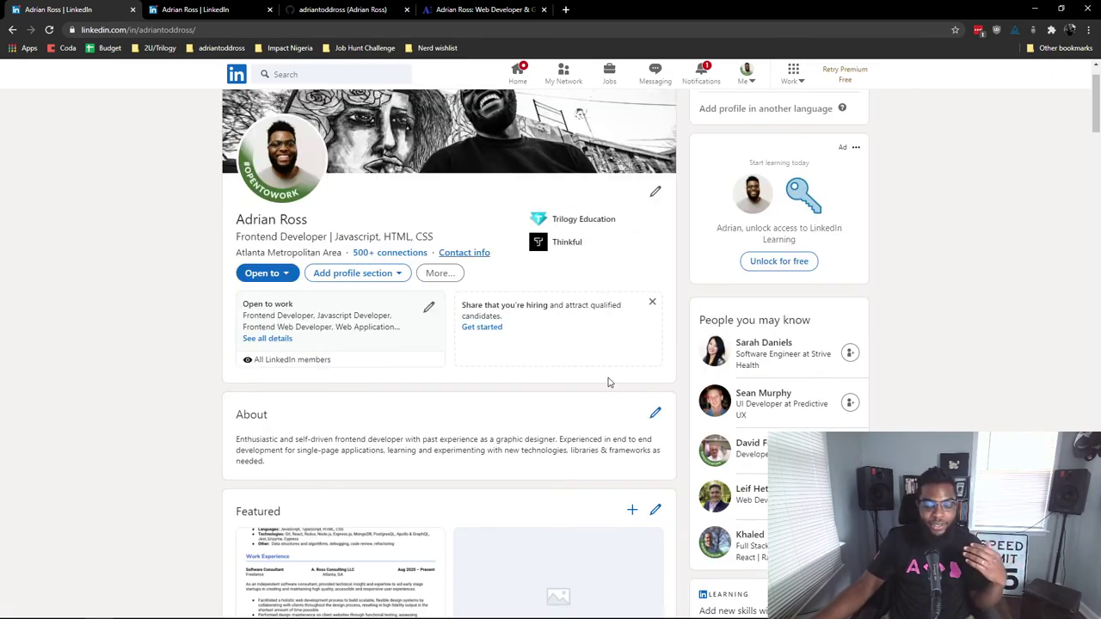